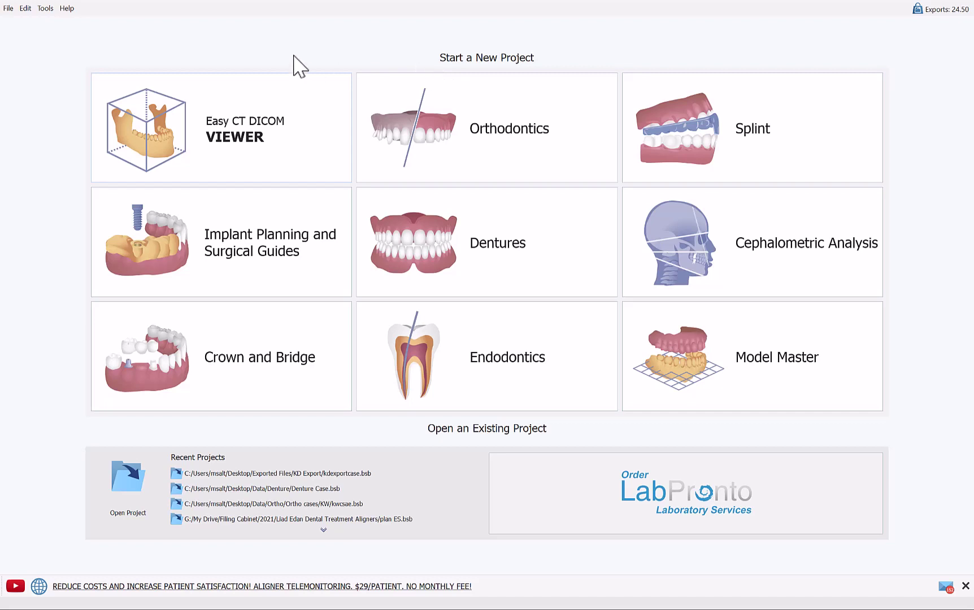
Step: Start a new Orthodontics Aligners case by importing model scans
key("alt")
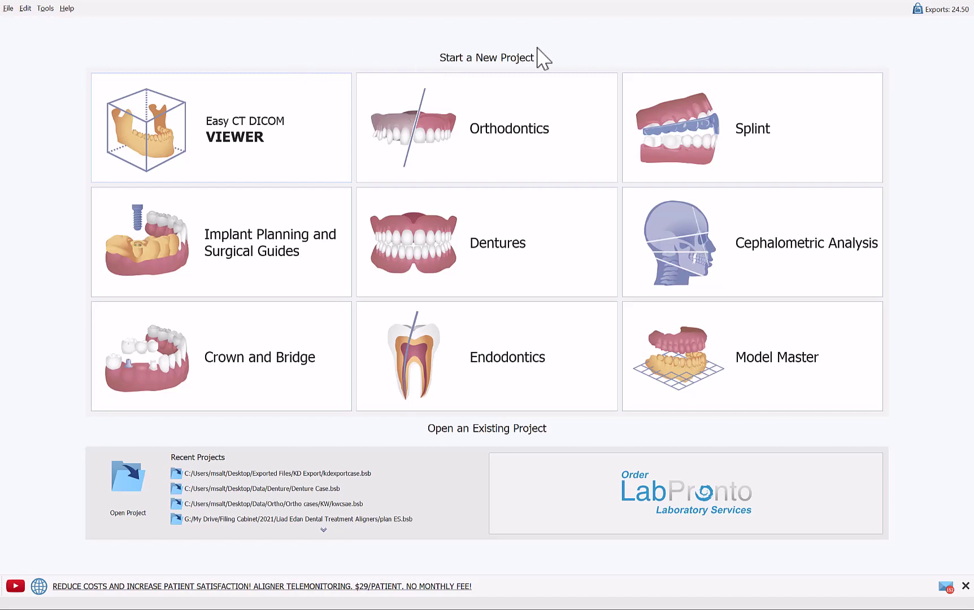
left_click(480, 147)
left_click(335, 302)
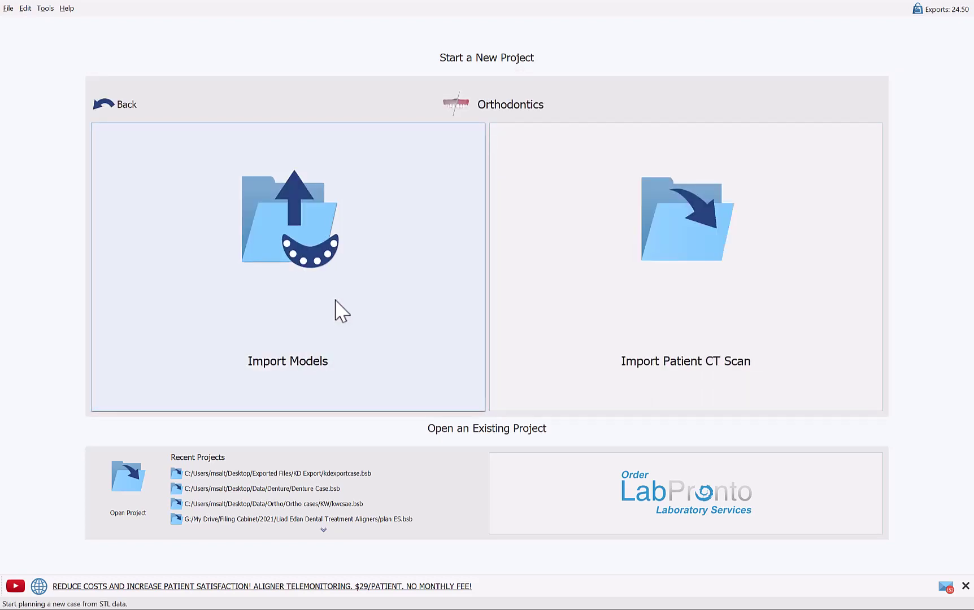
left_click(335, 301)
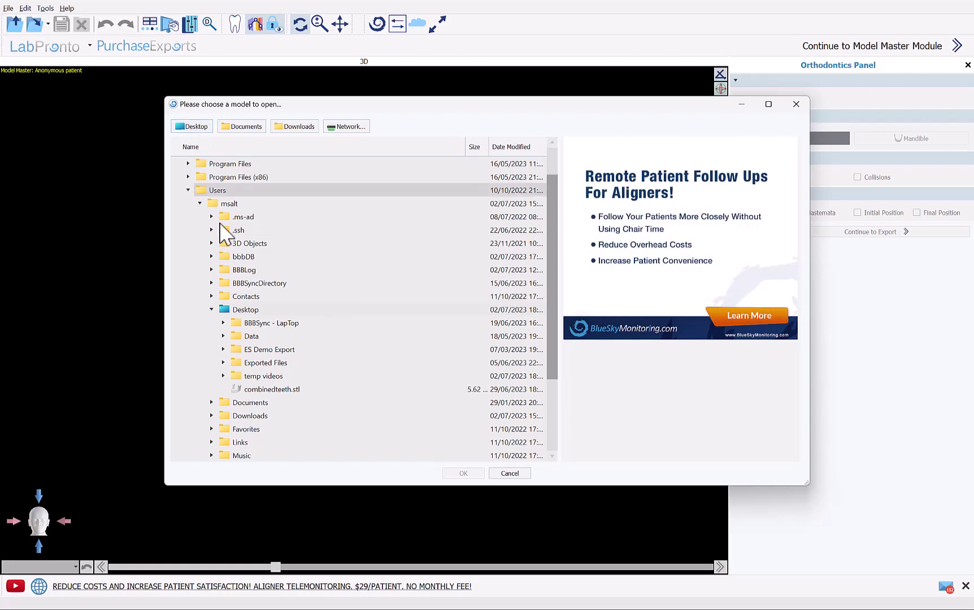
Step: Open the replica01 lower-jaw STL from Data > Denture > Scanned Dentures
left_click(224, 335)
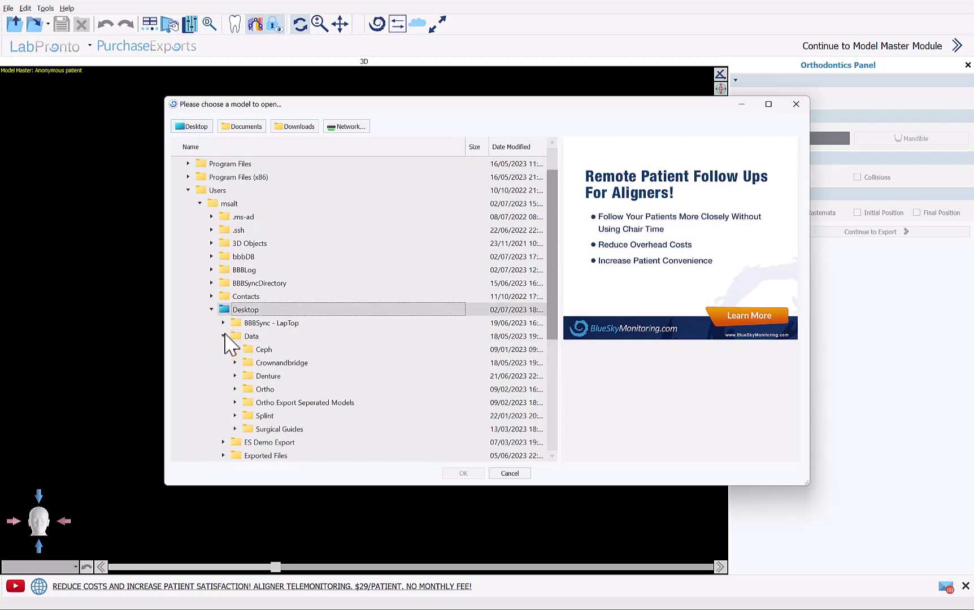
left_click(235, 375)
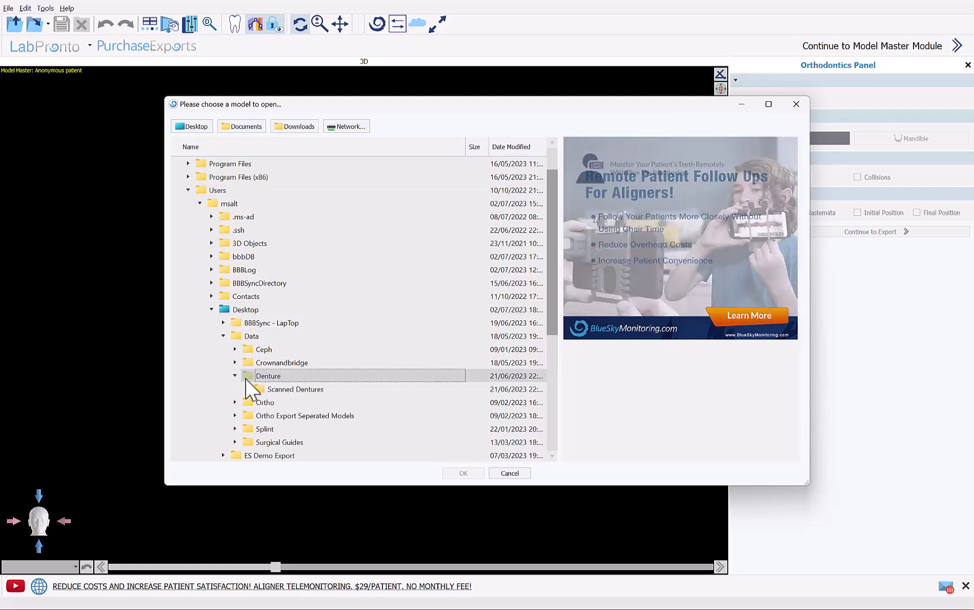
left_click(246, 389)
scroll(398, 382, "down", 2)
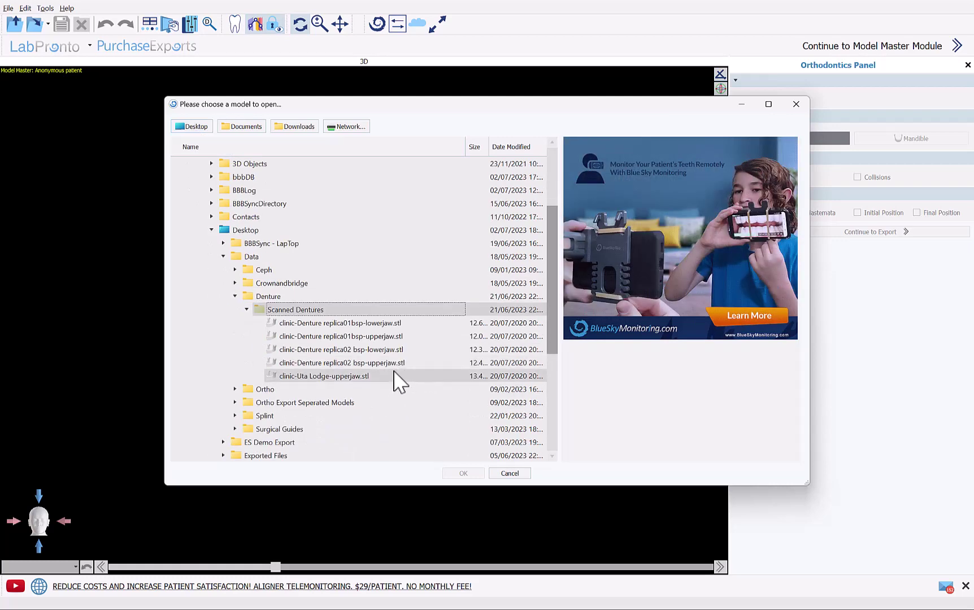
left_click(384, 326)
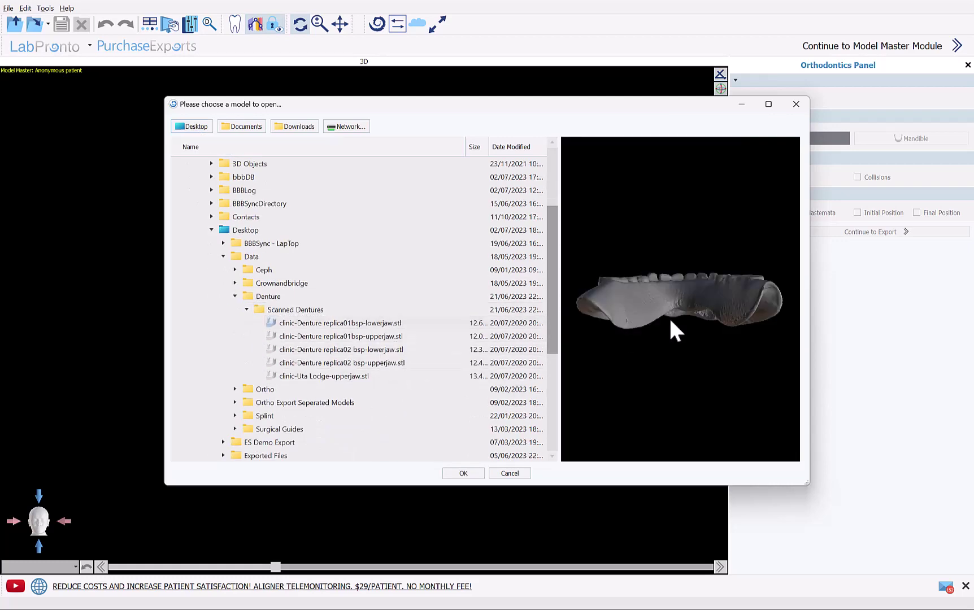
left_click_drag(701, 322, 619, 368)
left_click(480, 473)
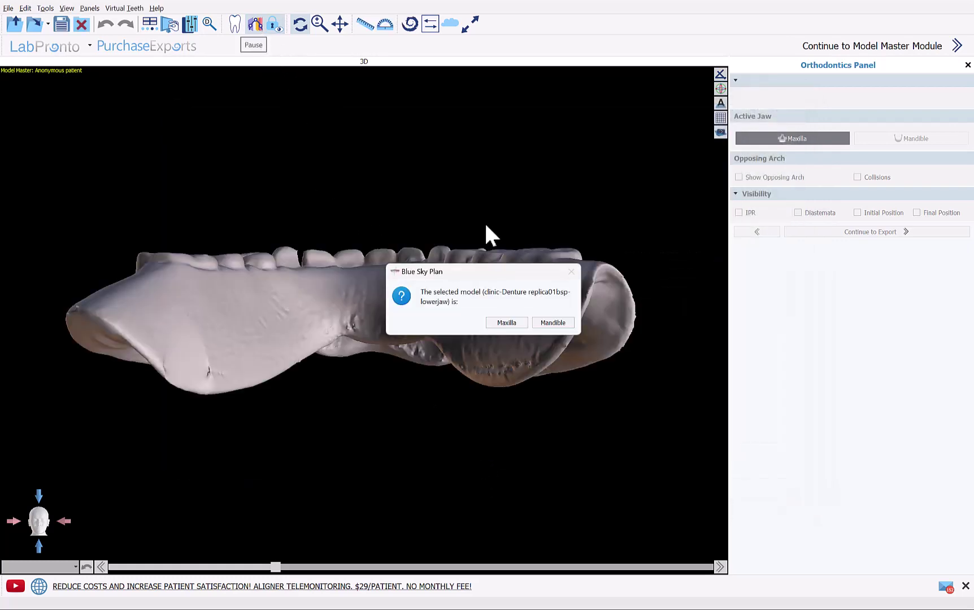
Step: Set the model as Mandible, enter the patient name, and proceed to Jaw Alignment
left_click(552, 324)
left_click_drag(621, 267, 559, 441)
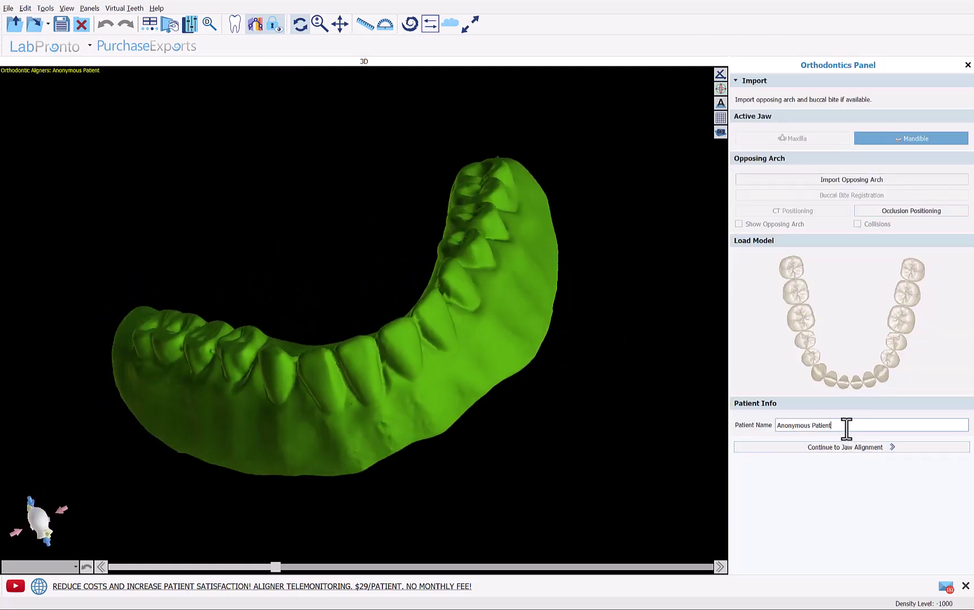
left_click_drag(811, 426, 743, 429)
type("Sky")
left_click(845, 452)
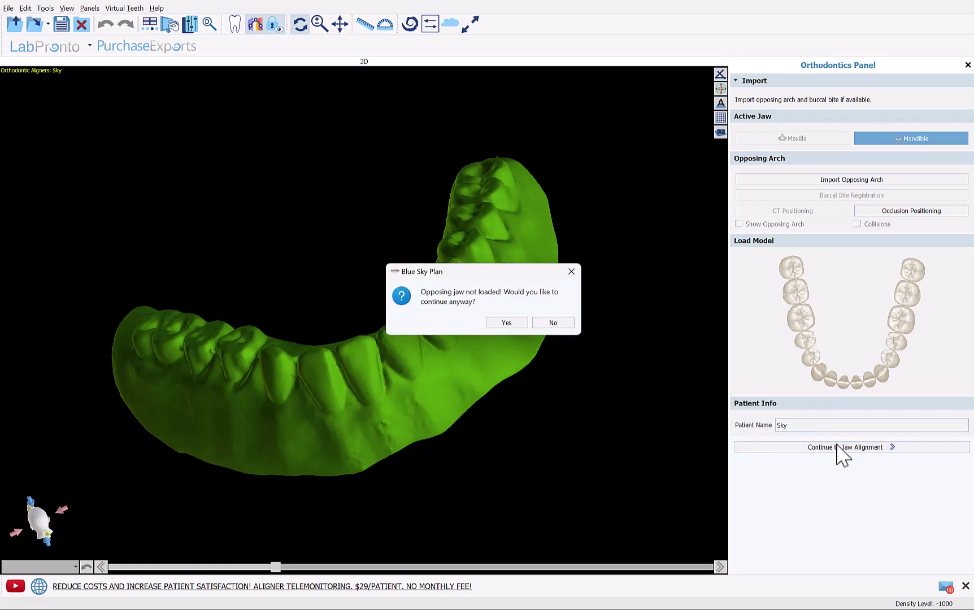
Step: Skip the opposing jaw, nudge the LR1 marker into place, and continue to Teeth Segmentation
left_click(516, 322)
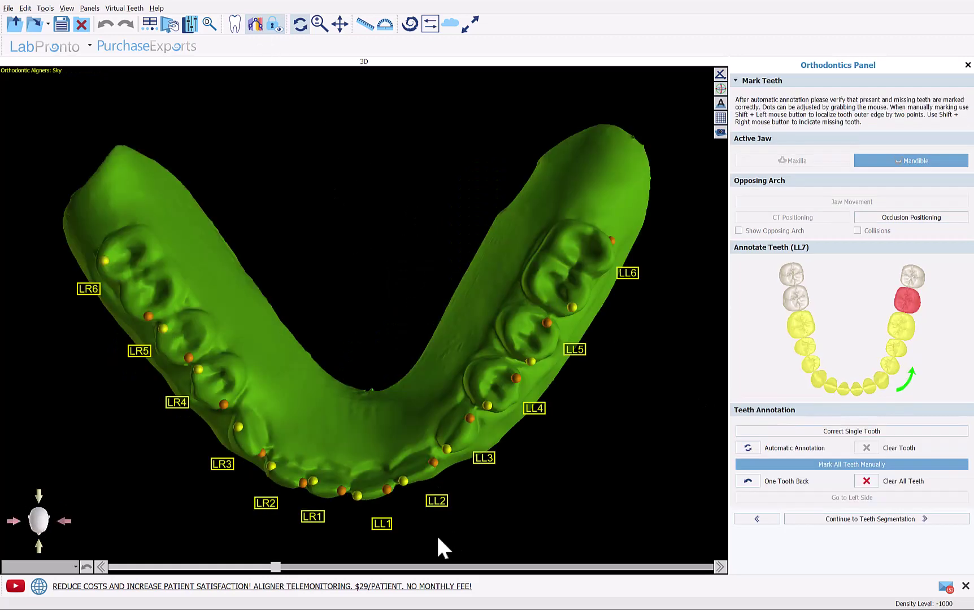
left_click_drag(438, 538, 404, 318)
left_click_drag(312, 272, 406, 470)
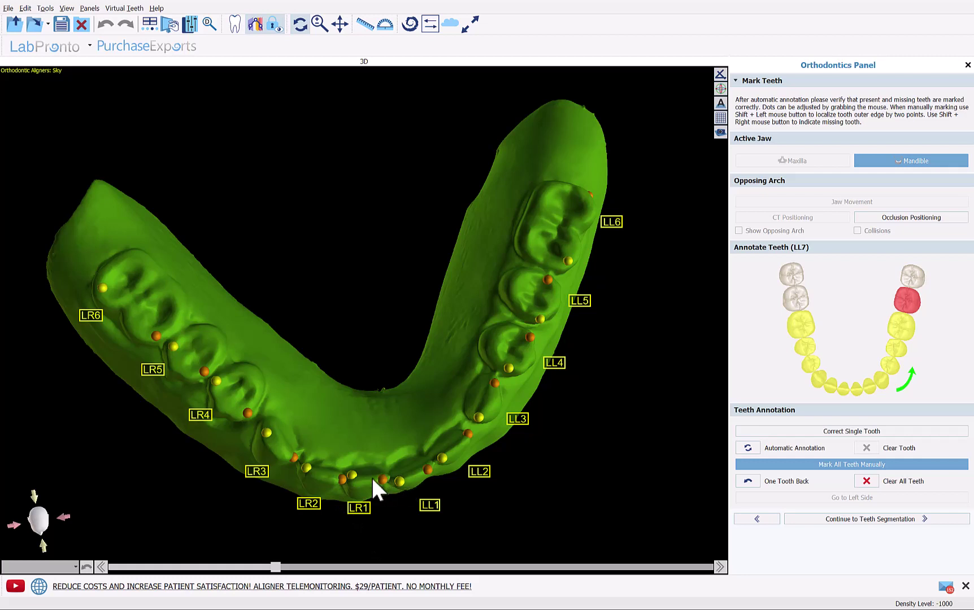
left_click_drag(352, 475, 354, 480)
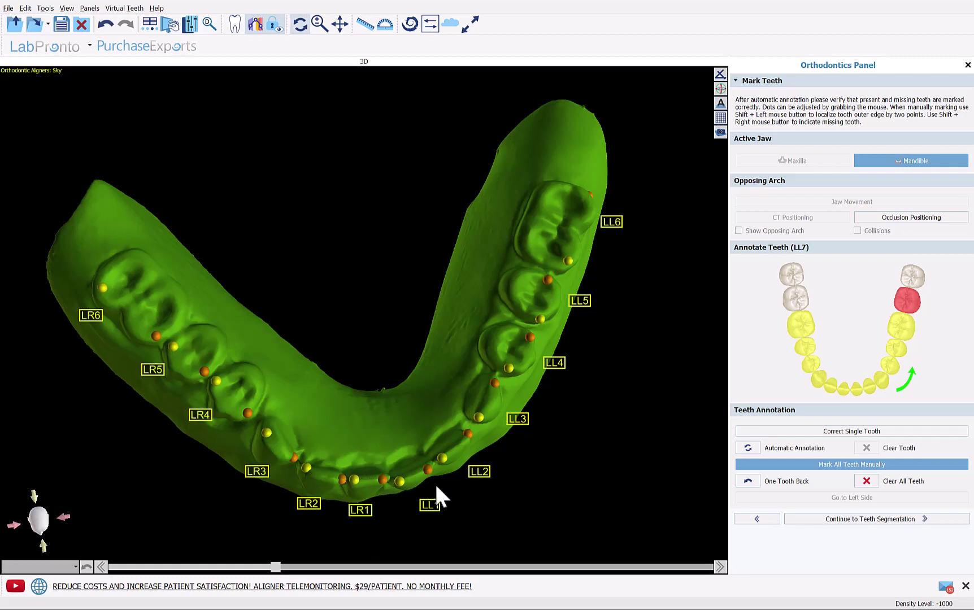
left_click(838, 521)
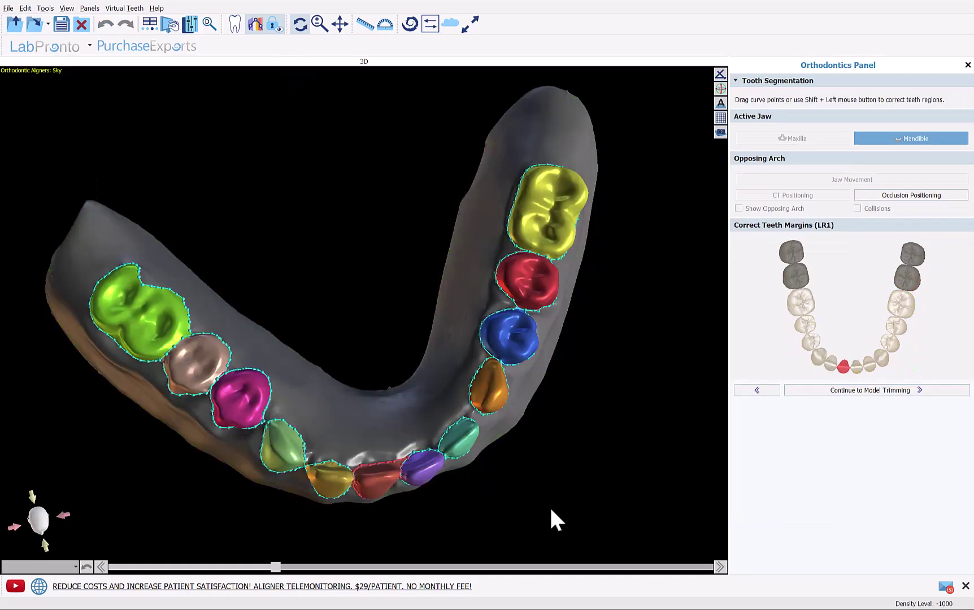
Step: Select the LR6 molar and drag its margin curve points to correct the outline
right_click_drag(374, 358, 365, 459)
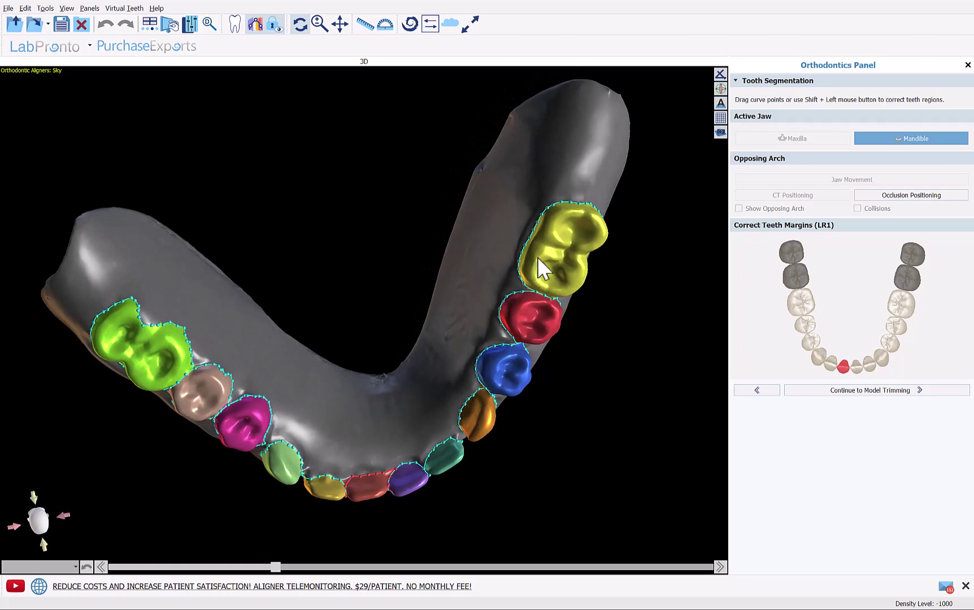
left_click(149, 362)
right_click_drag(165, 365, 180, 332)
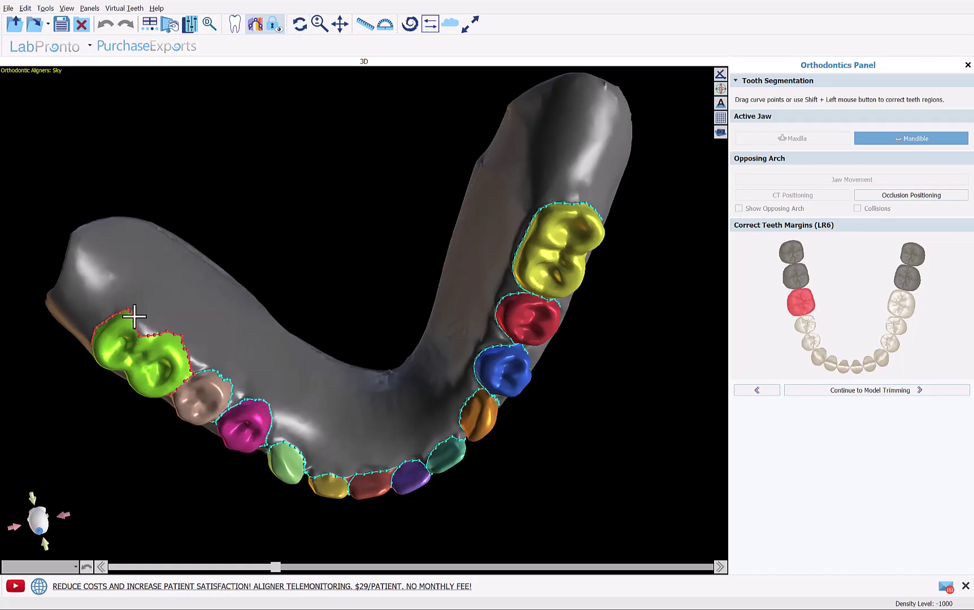
left_click_drag(134, 317, 164, 334)
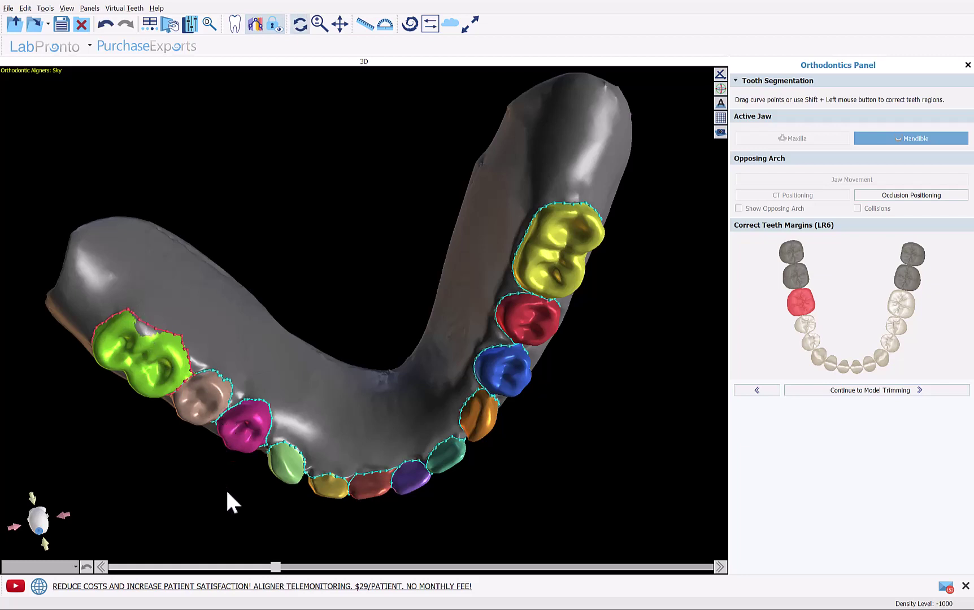
left_click_drag(230, 493, 291, 296)
scroll(353, 400, "up", 6)
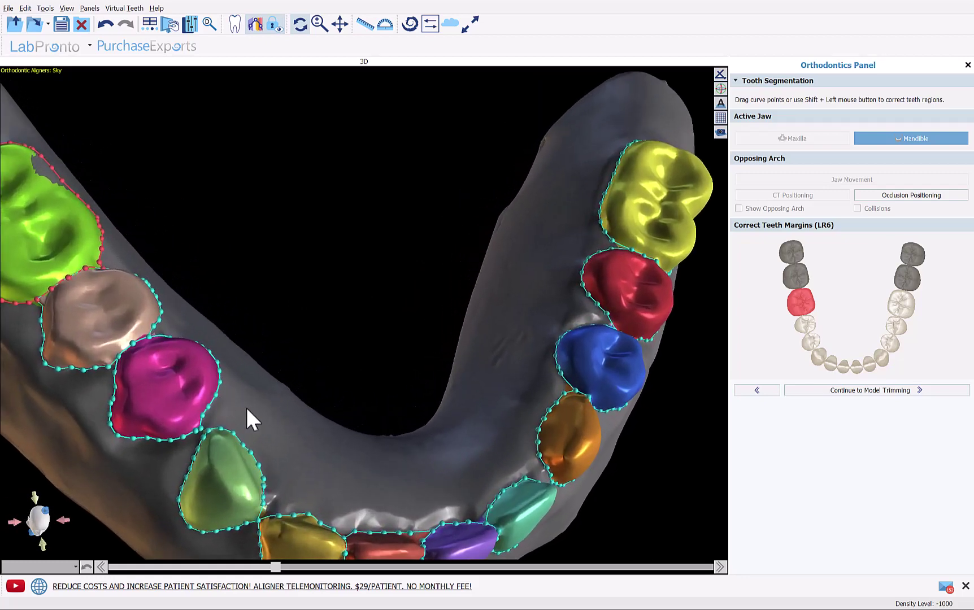
Step: Correct the margin point between the LR4 and LR3 teeth
left_click(203, 450)
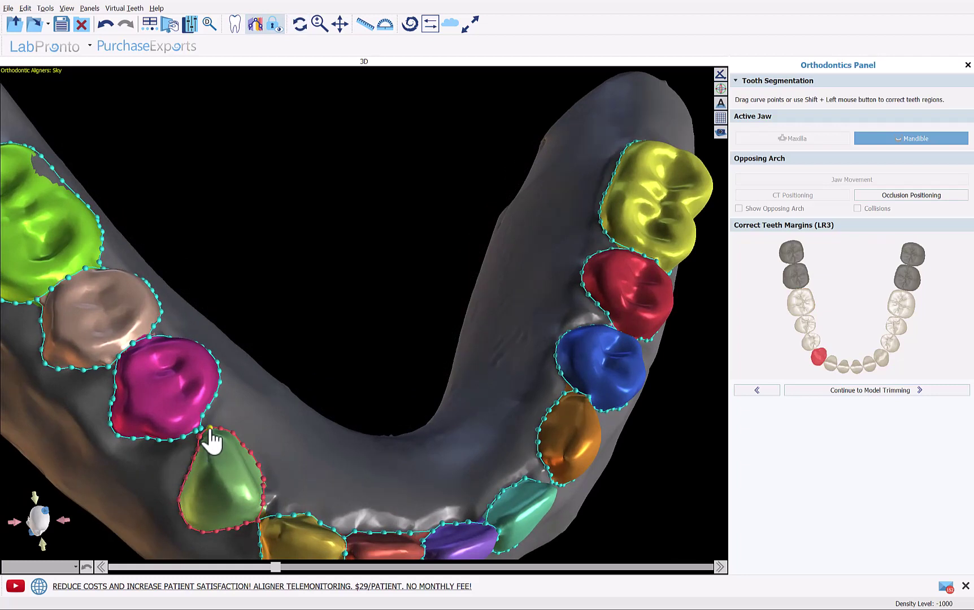
left_click(205, 438)
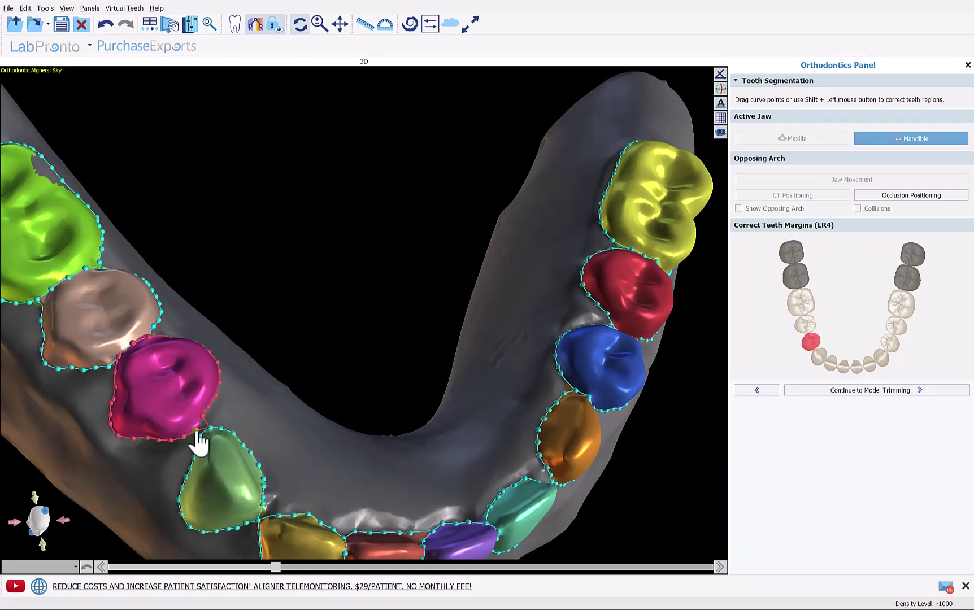
left_click_drag(197, 434, 201, 440)
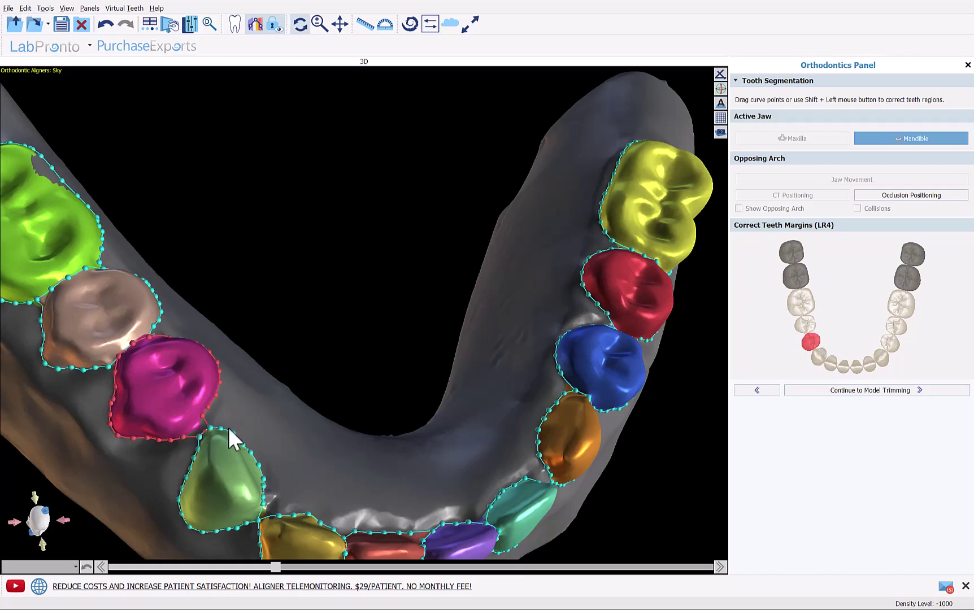
right_click_drag(399, 455, 331, 417)
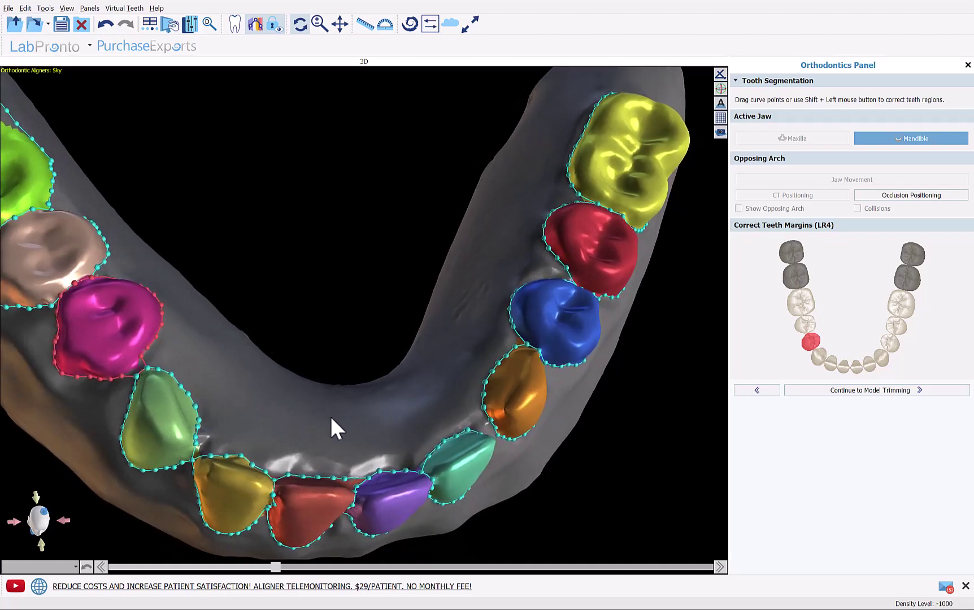
Step: Correct the margin point between the LR3 and LR2 teeth
left_click(217, 470)
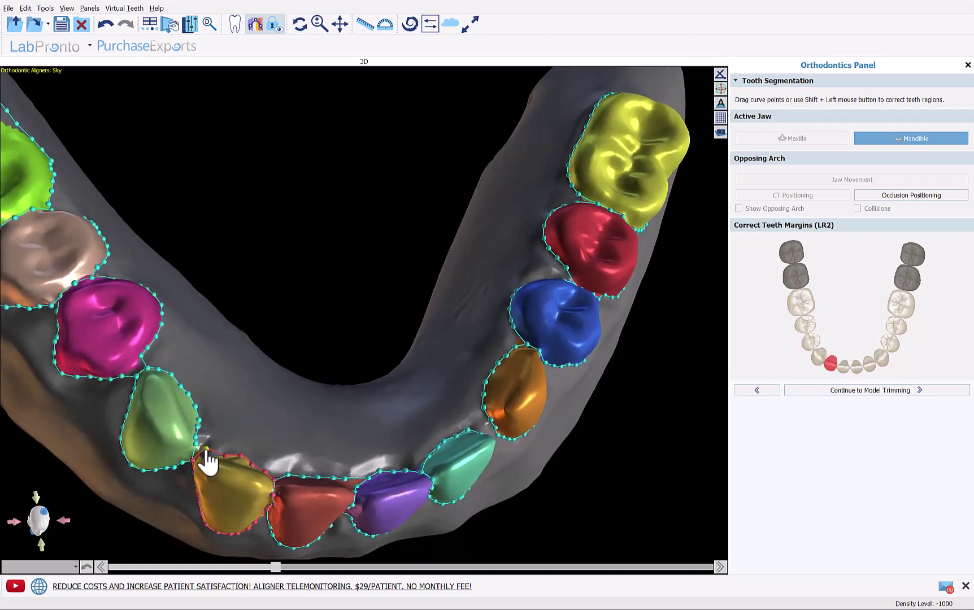
left_click(188, 443)
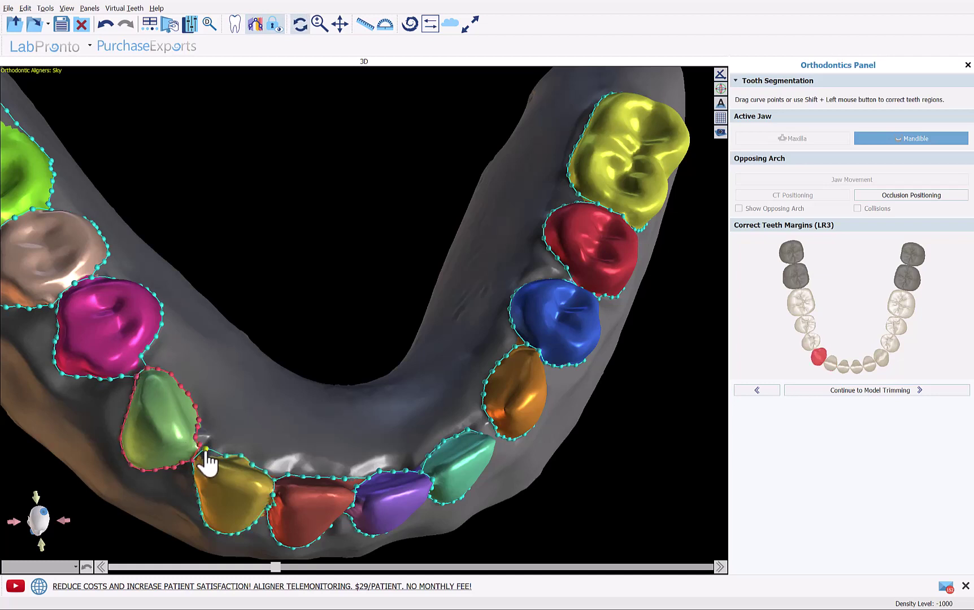
left_click(202, 449)
left_click_drag(201, 447, 195, 461)
left_click_drag(498, 514, 481, 513)
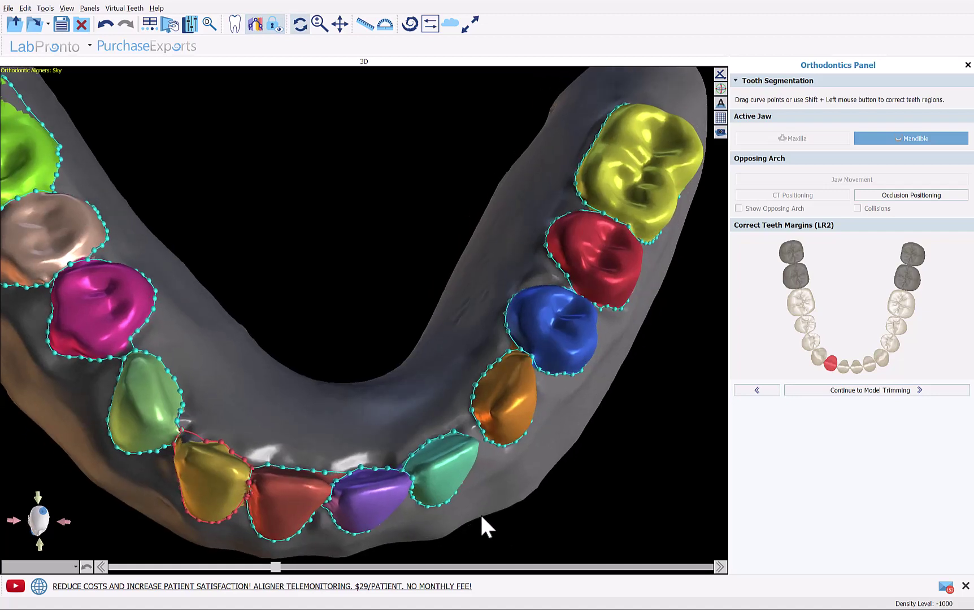
left_click_drag(305, 185, 288, 421)
Step: Check the margins of the LR1, teal and orange teeth
left_click(266, 518)
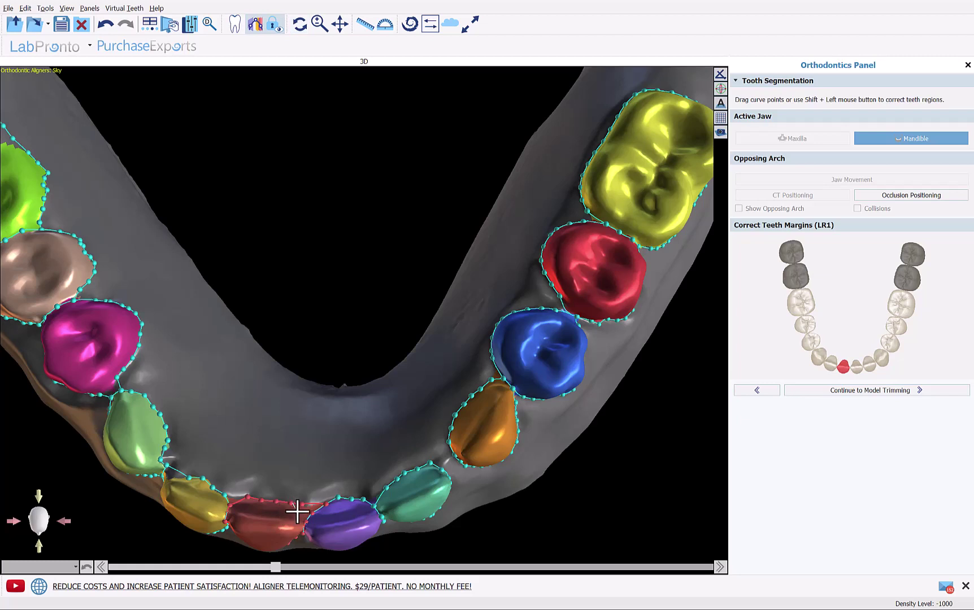
left_click_drag(341, 559, 337, 532)
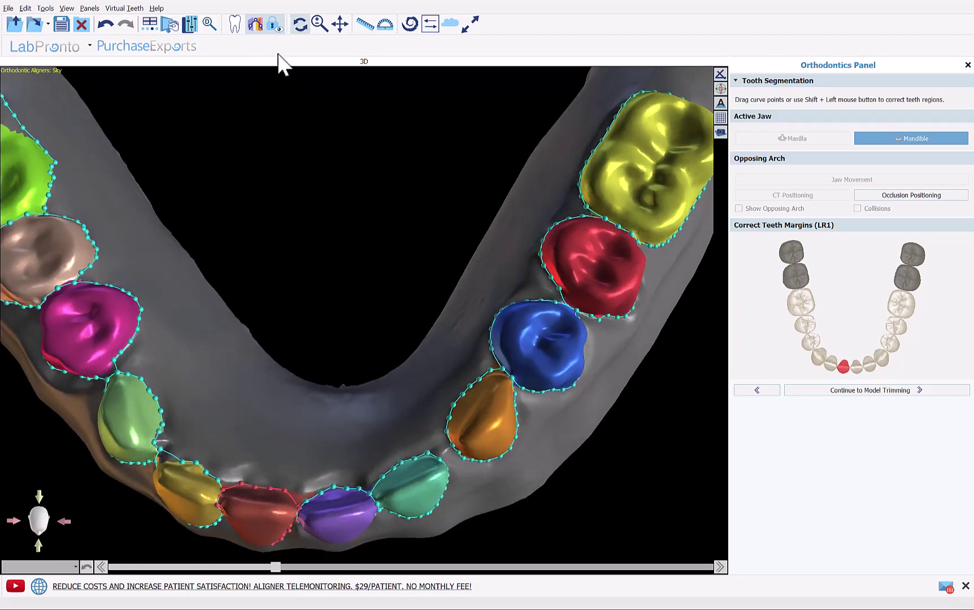
left_click(435, 467)
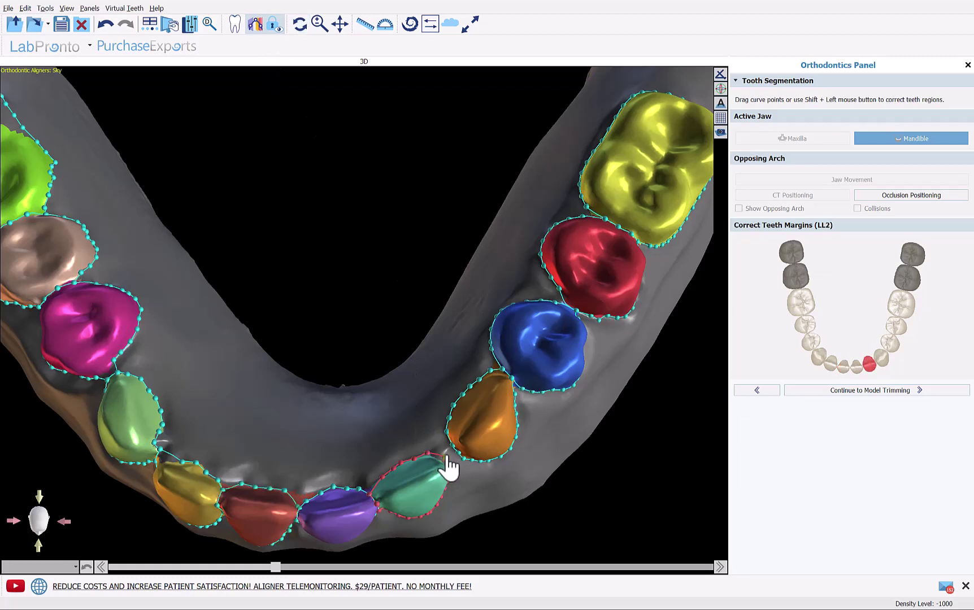
left_click_drag(446, 465, 427, 450)
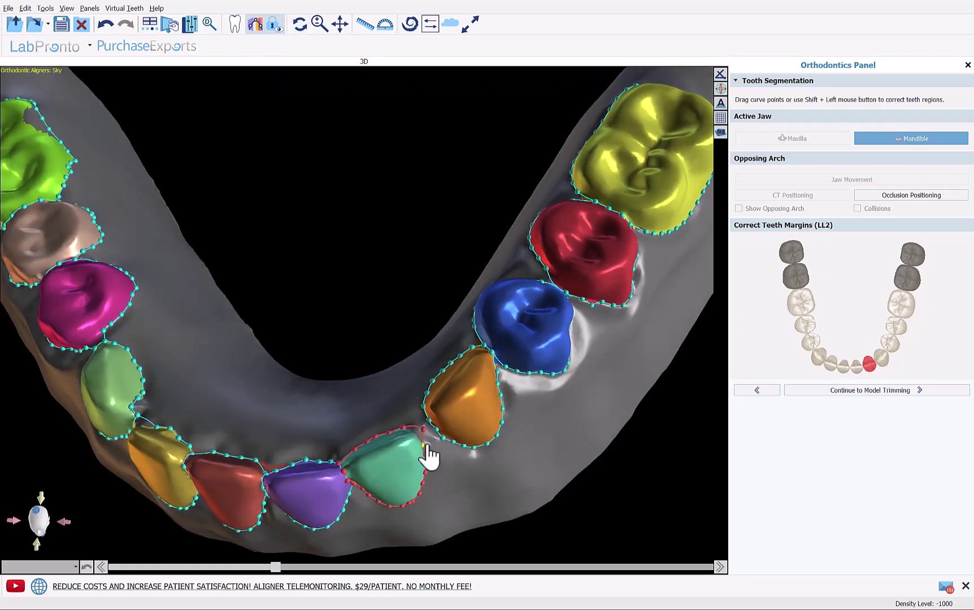
left_click(429, 443)
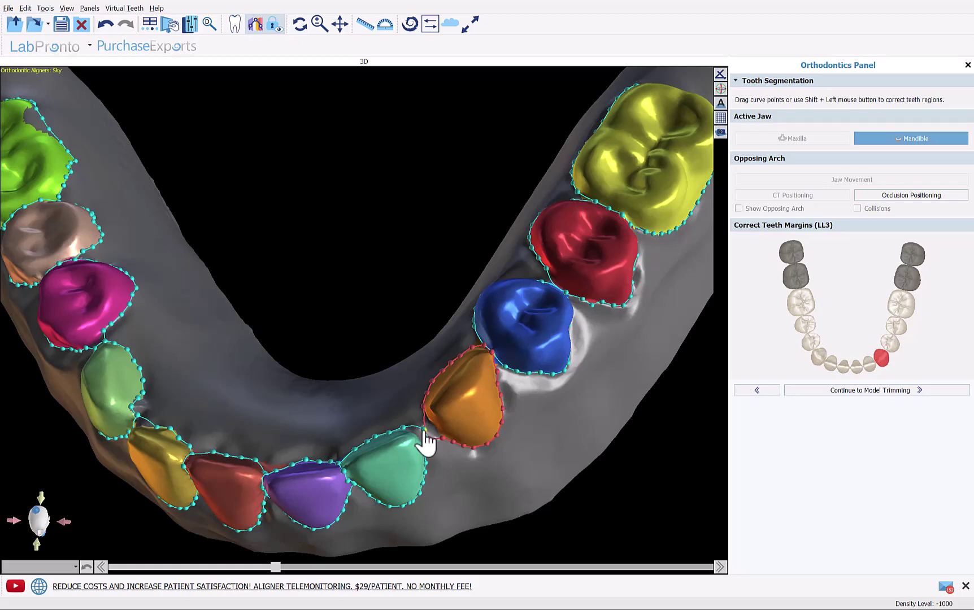
Step: Adjust the margin point at the border between the blue and red teeth
left_click_drag(563, 450, 561, 447)
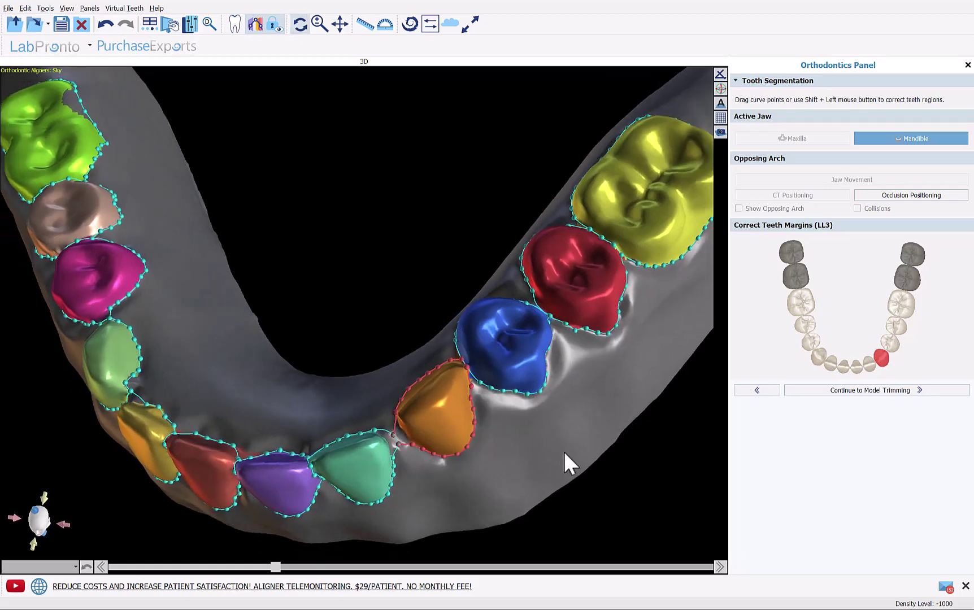
scroll(565, 454, "down", 3)
right_click_drag(554, 435, 513, 505)
scroll(509, 492, "up", 5)
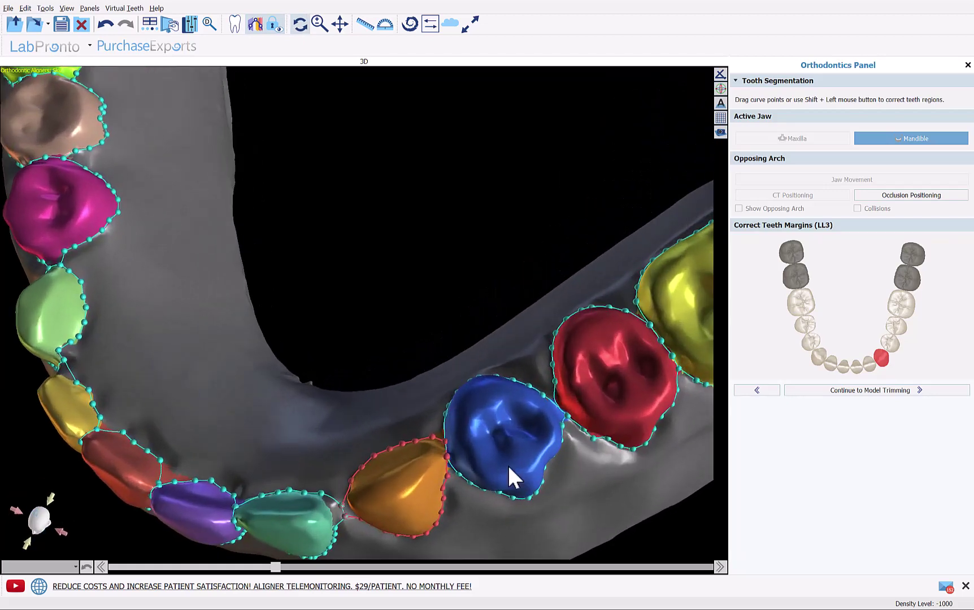
left_click(544, 396)
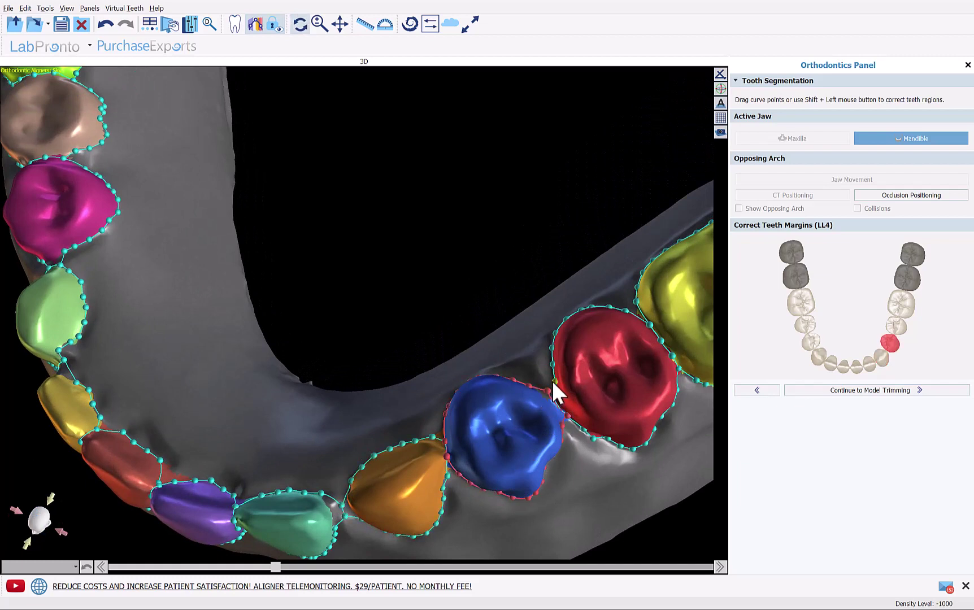
left_click_drag(553, 384, 549, 392)
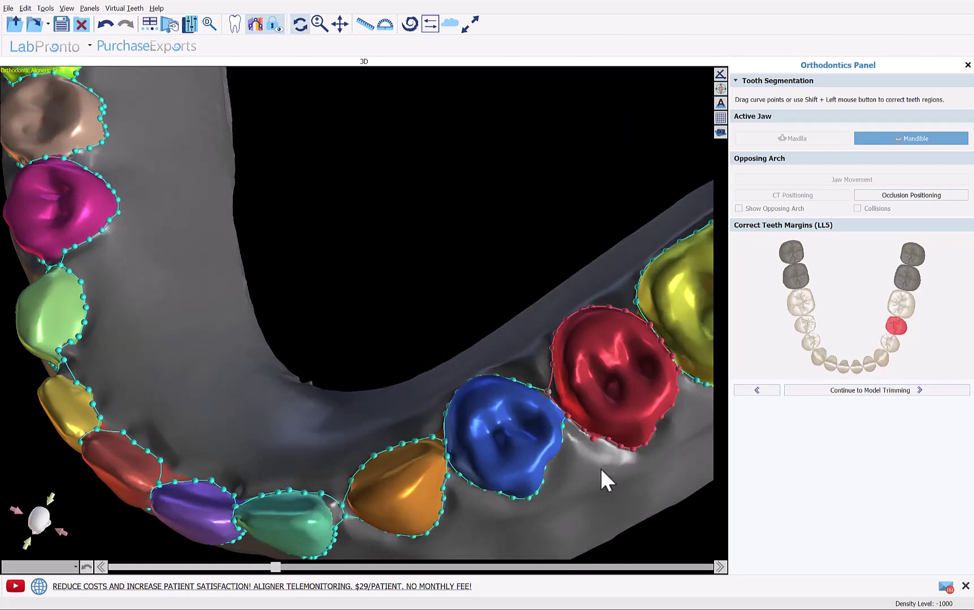
Step: Enable Don't Trim Mandible in Model Trimming and continue to Teeth Moving
left_click(869, 391)
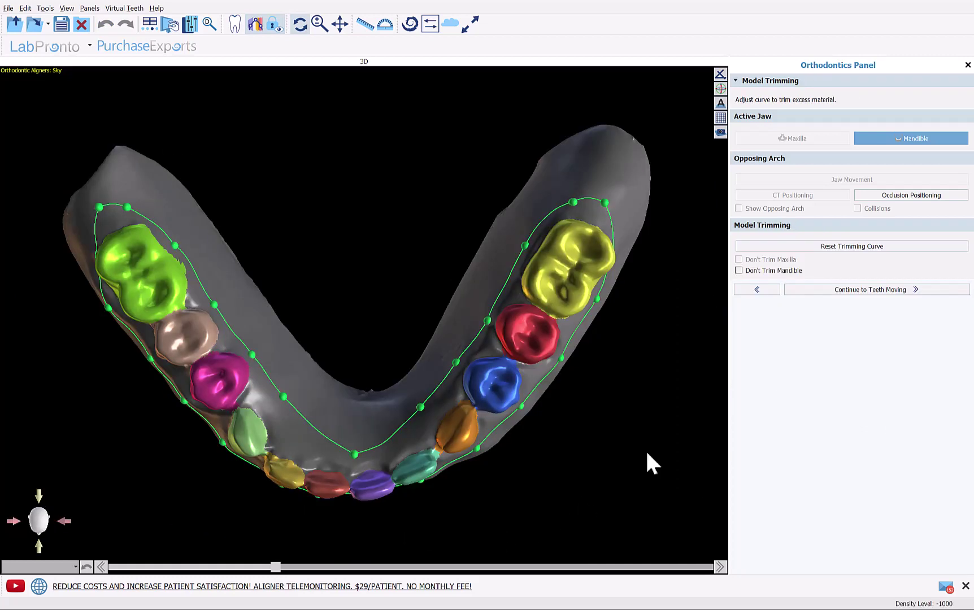
left_click(739, 270)
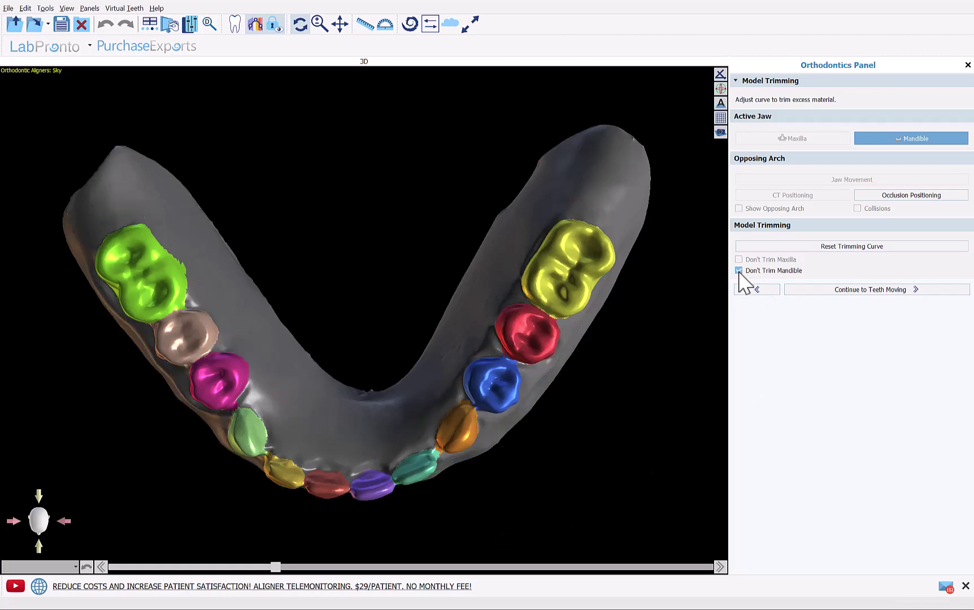
left_click(885, 290)
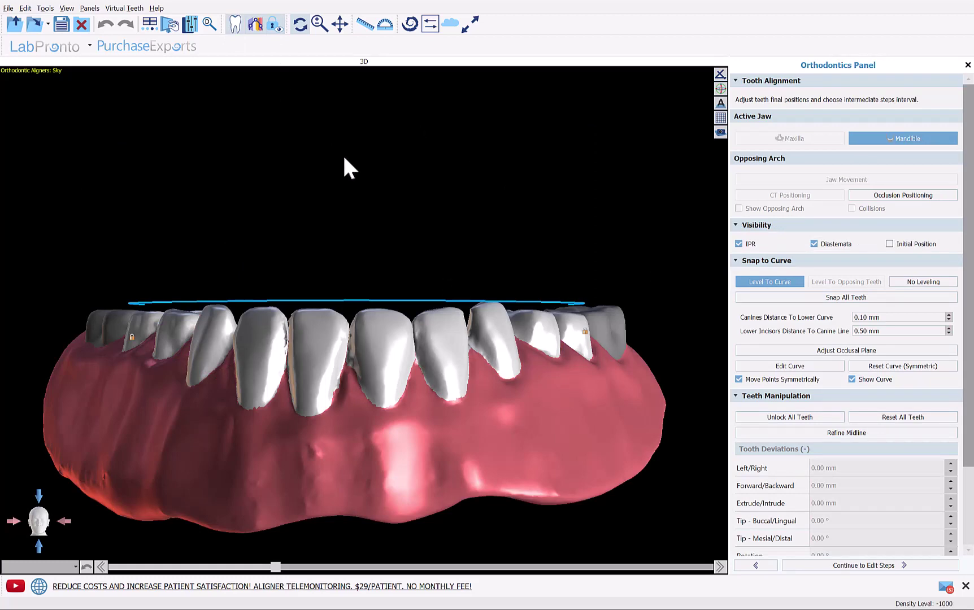
Step: Leave the tooth alignment unchanged and continue to Edit Steps
left_click_drag(344, 159, 362, 297)
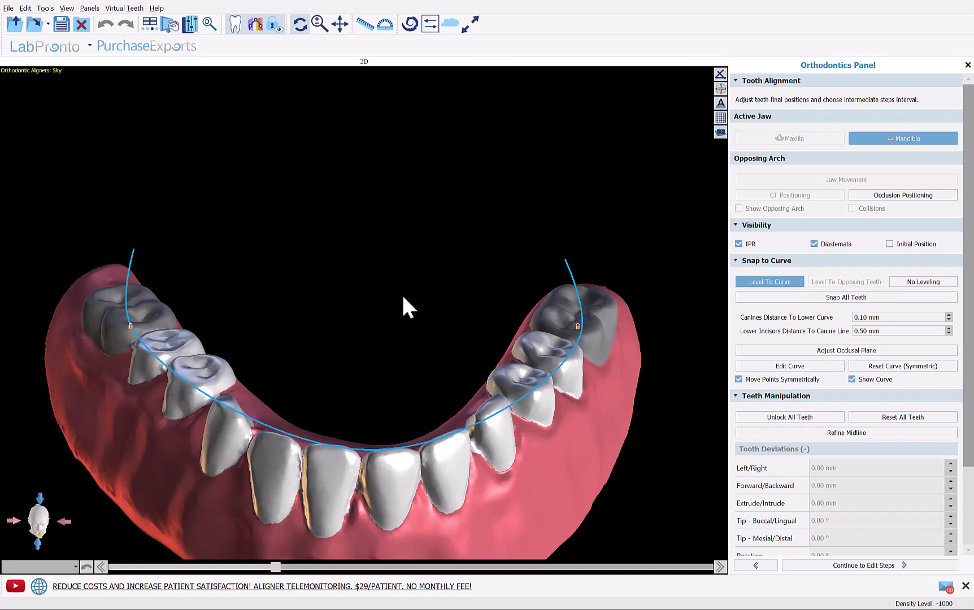
left_click_drag(405, 306, 402, 233)
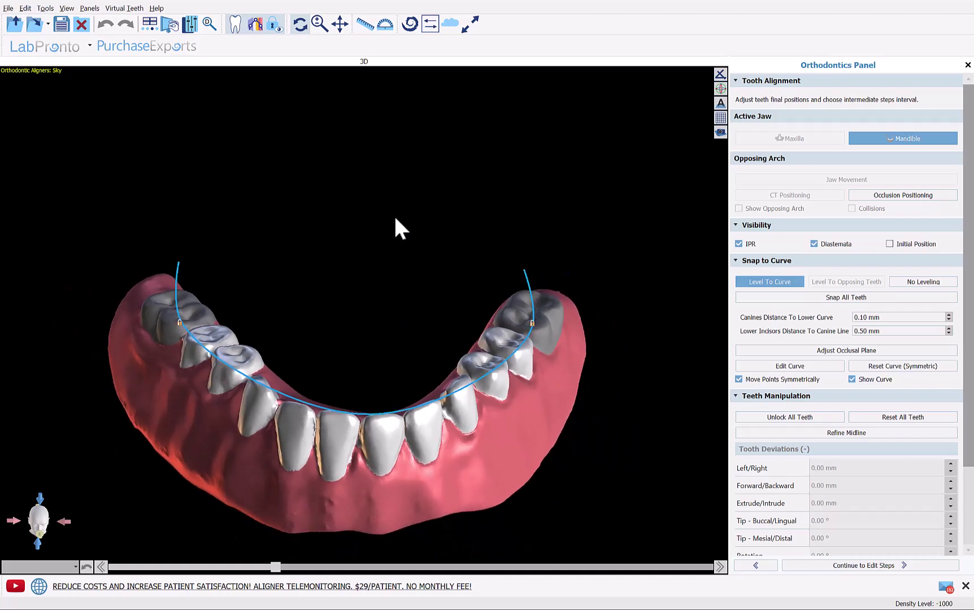
left_click_drag(968, 364, 970, 480)
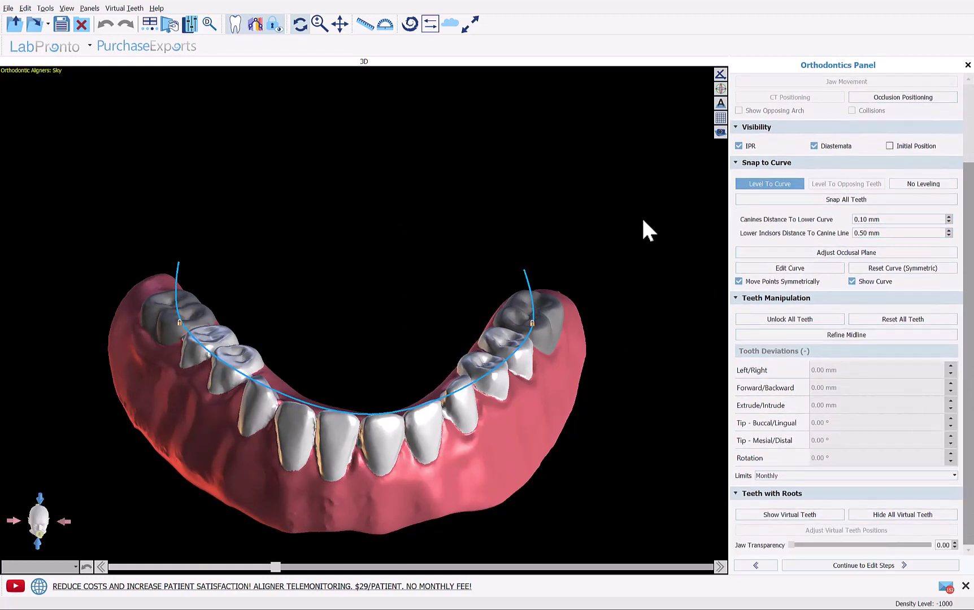
left_click(836, 565)
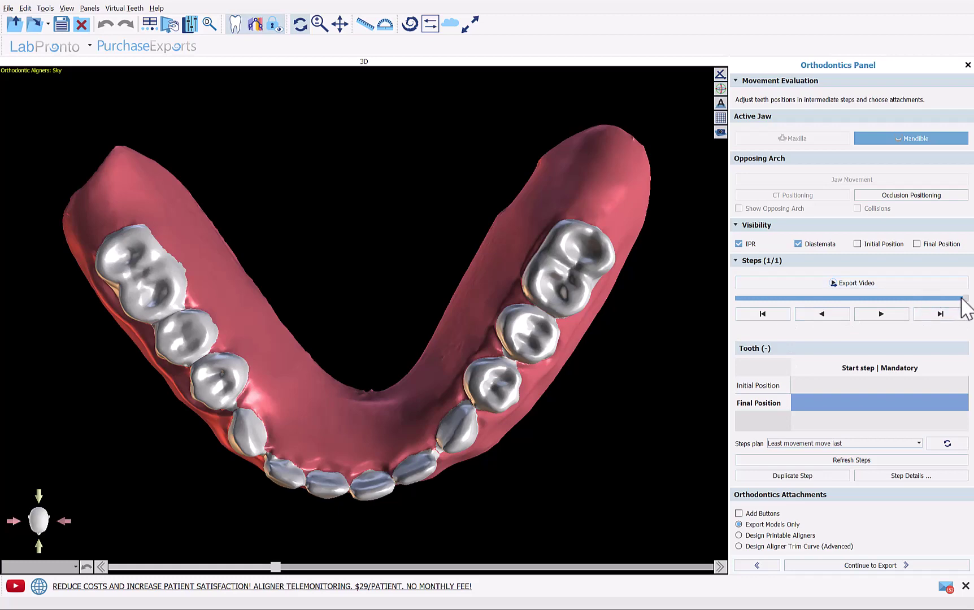
Step: Review the single movement step at the initial position, then continue to Export
mouse_move(963, 306)
left_mouse_down()
mouse_move(721, 305)
mouse_move(968, 303)
left_mouse_up()
left_click_drag(394, 535, 353, 313)
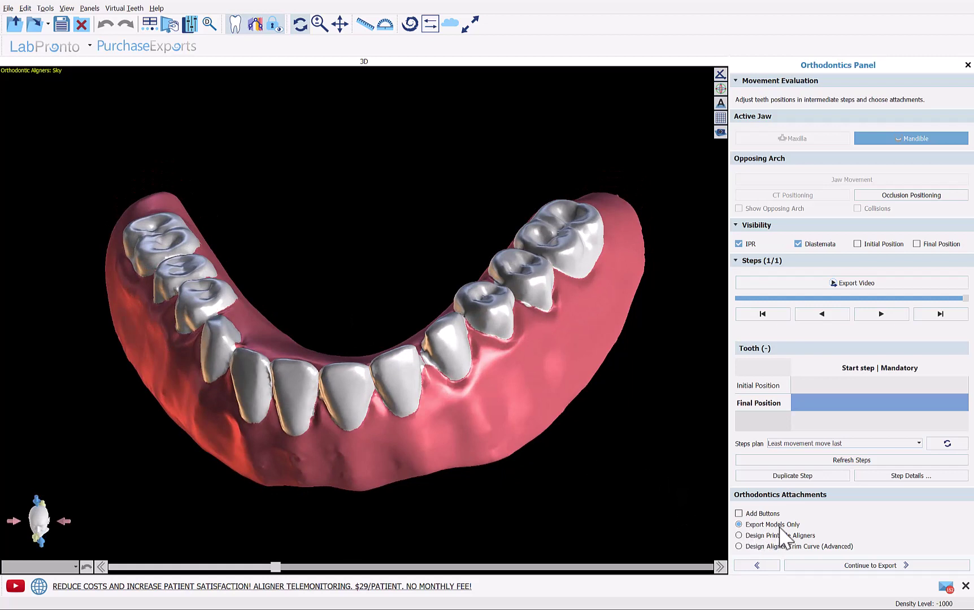
left_click(840, 565)
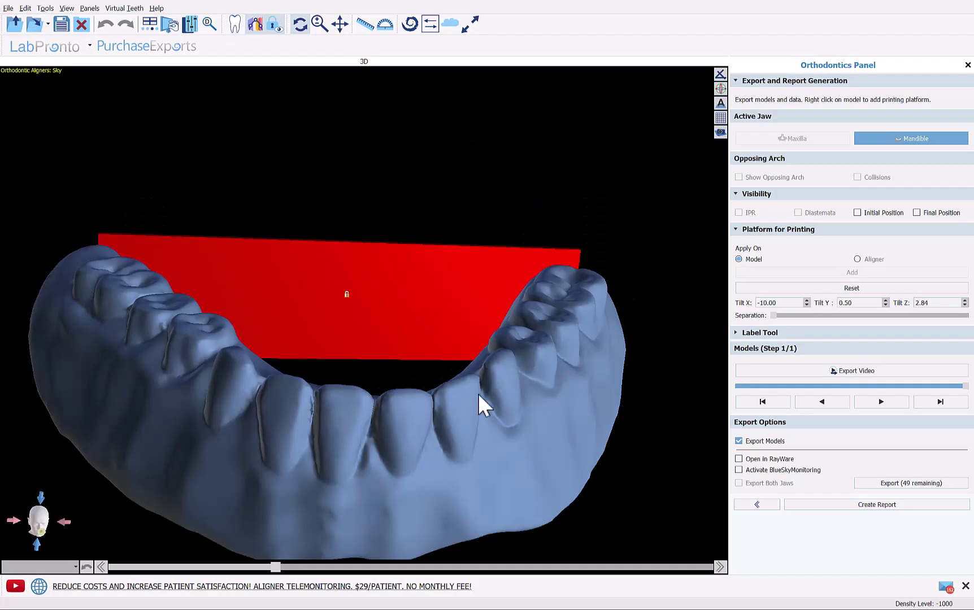
Step: Remove the red printing platform from the mandible model
left_click_drag(392, 464, 435, 467)
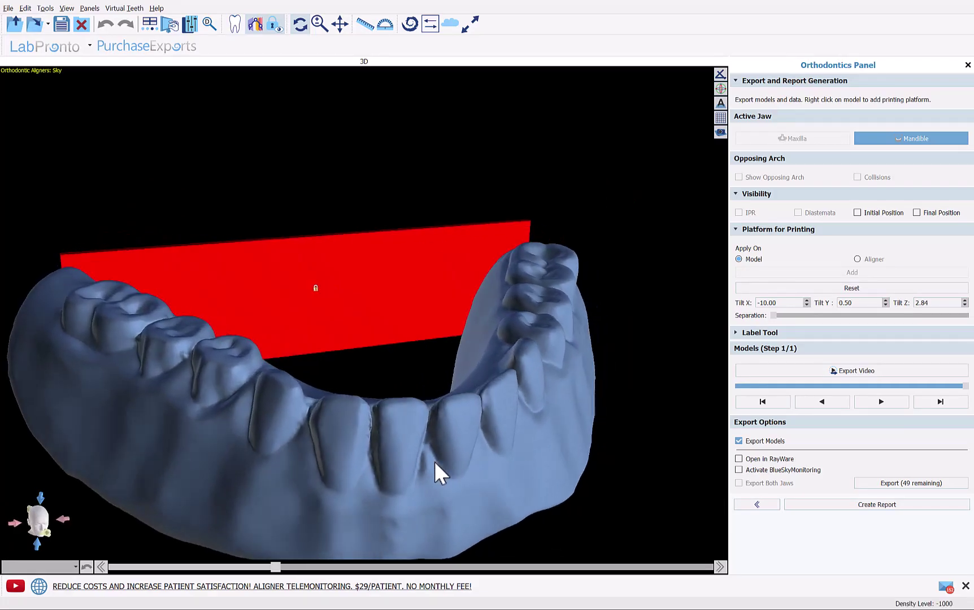
right_click(372, 306)
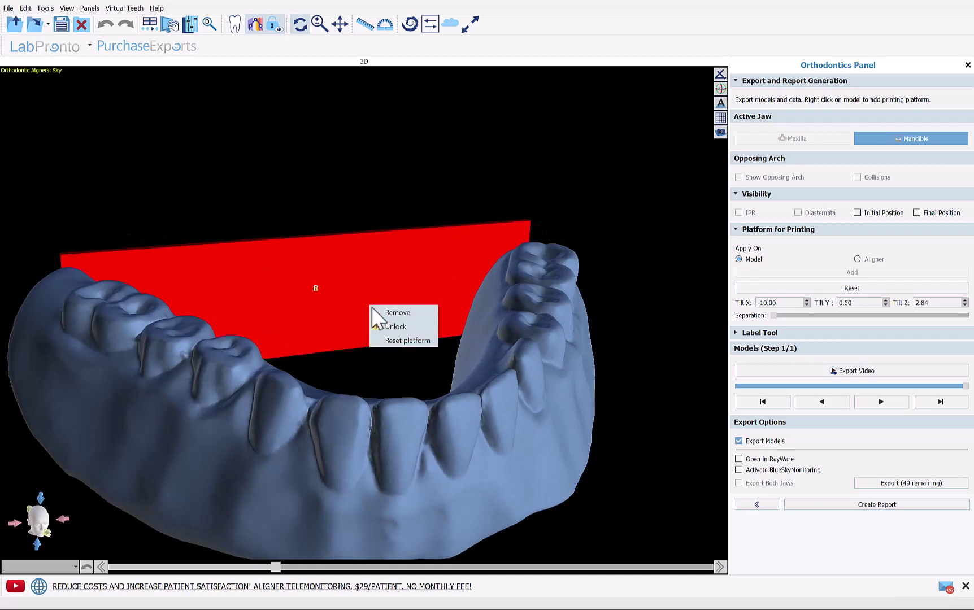
left_click(379, 311)
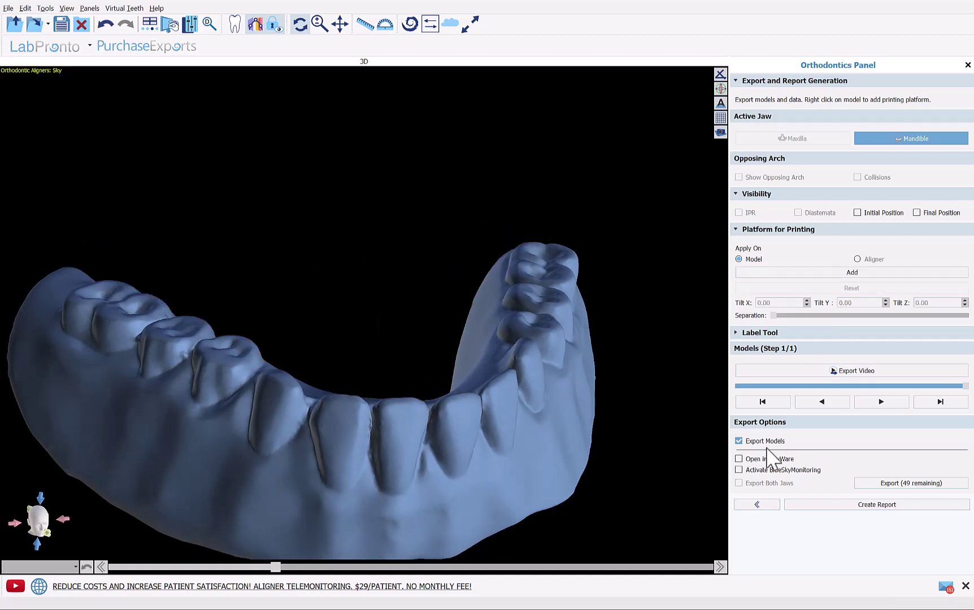
Step: In Orthodontics preferences, keep Models Export set to Separated Models Only
left_click(45, 8)
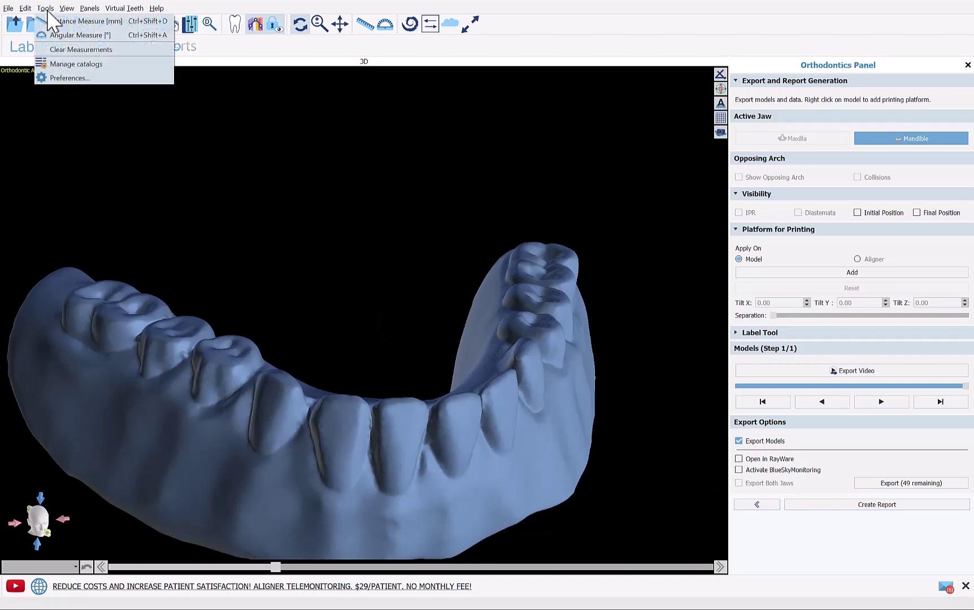
left_click(55, 79)
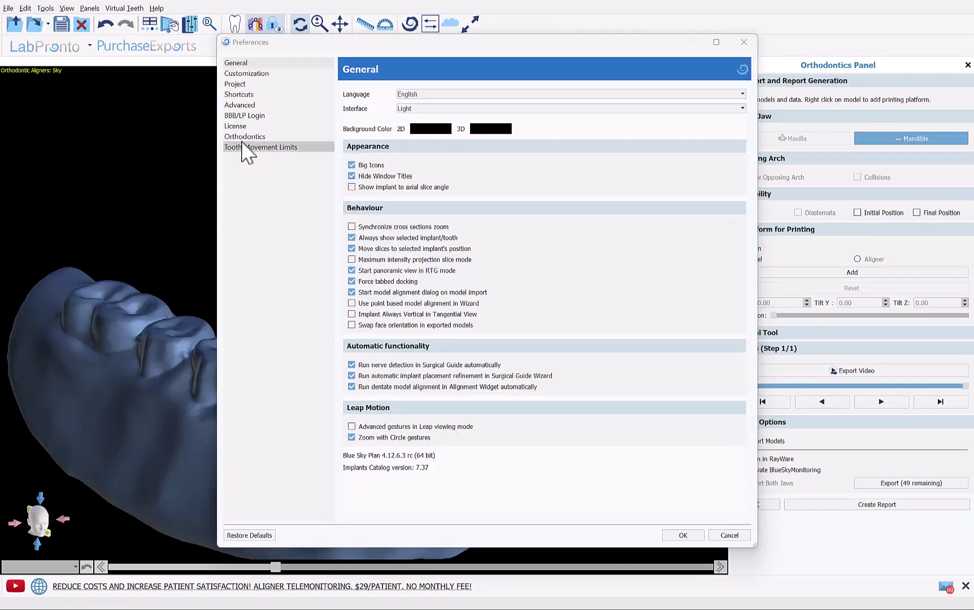
left_click(244, 138)
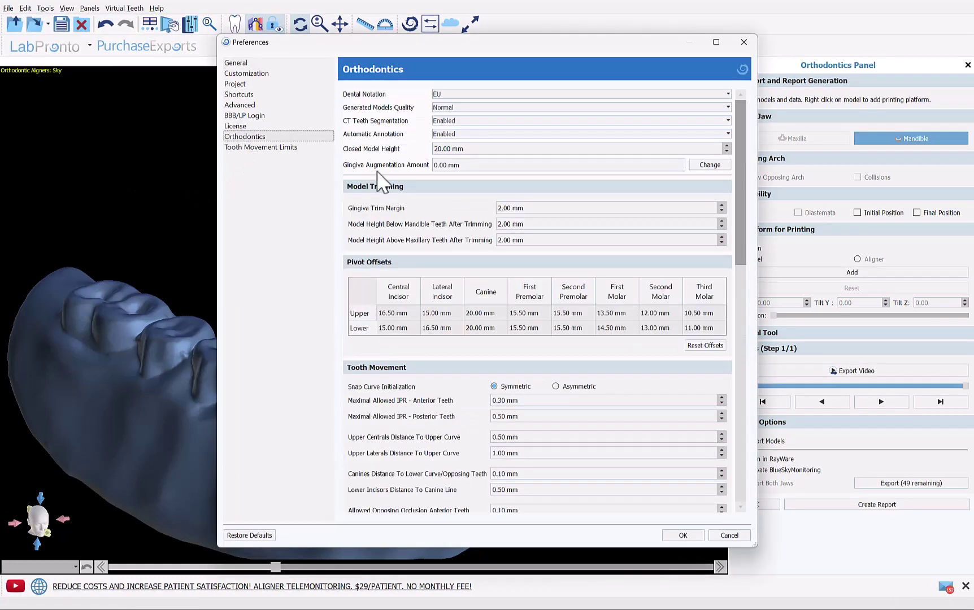
scroll(616, 173, "down", 15)
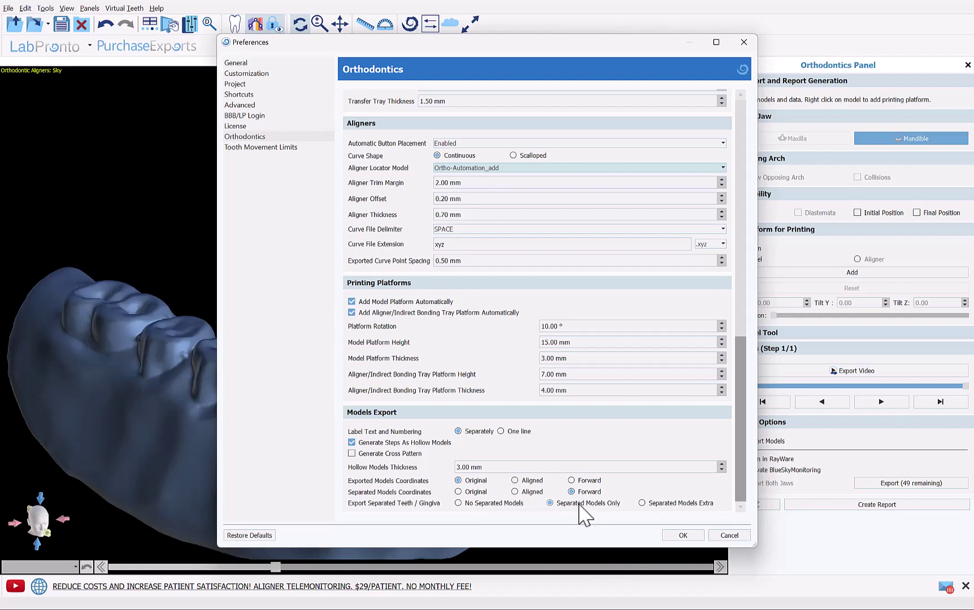
left_click(667, 505)
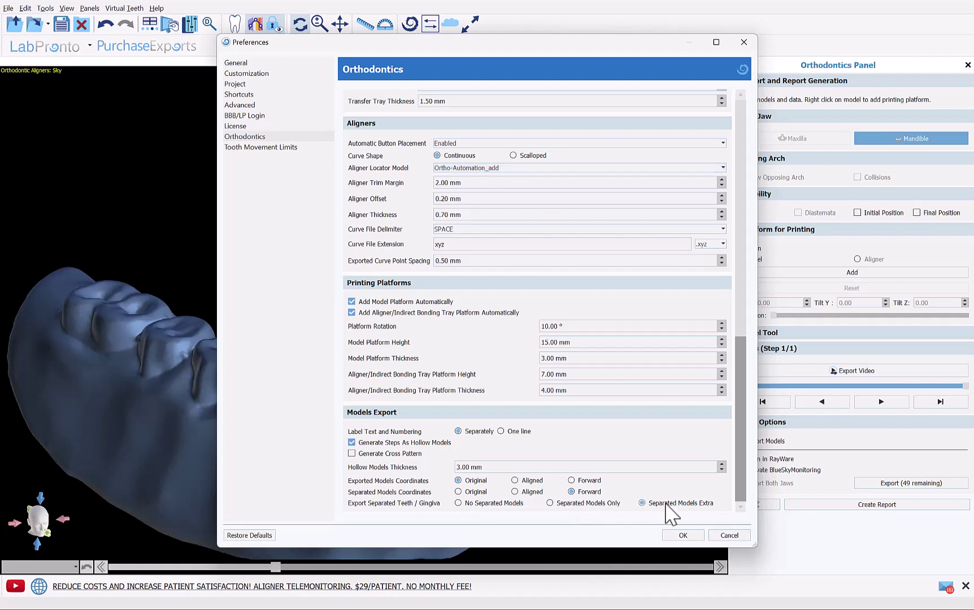
left_click(583, 505)
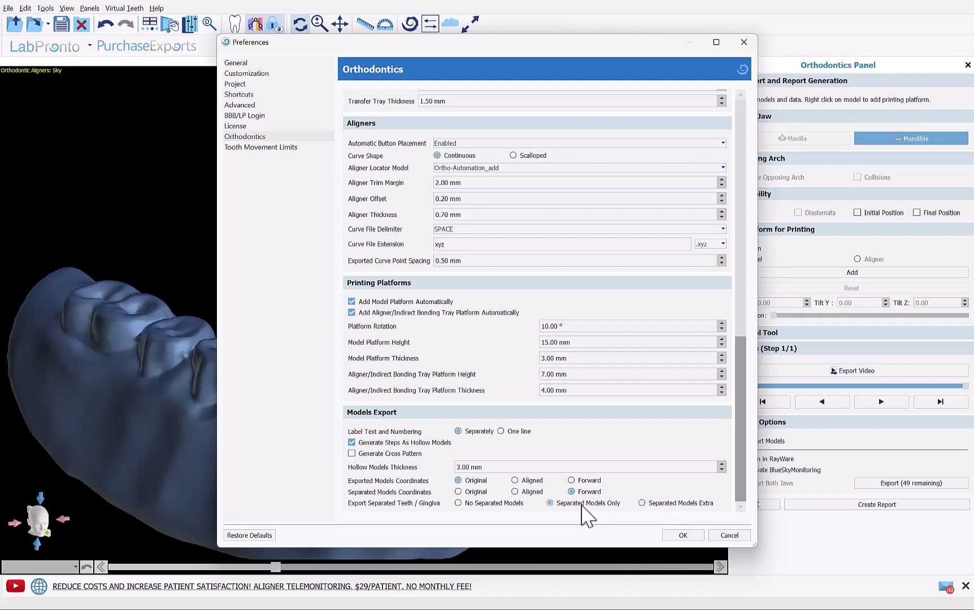
Step: Close preferences, start the mandible export, and confirm proceeding
left_click(678, 535)
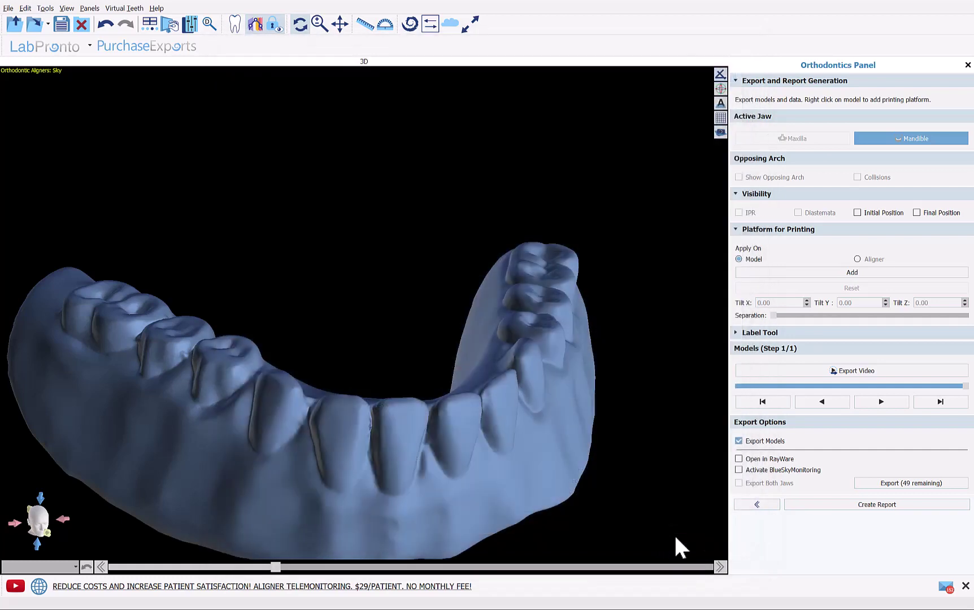
left_click(917, 483)
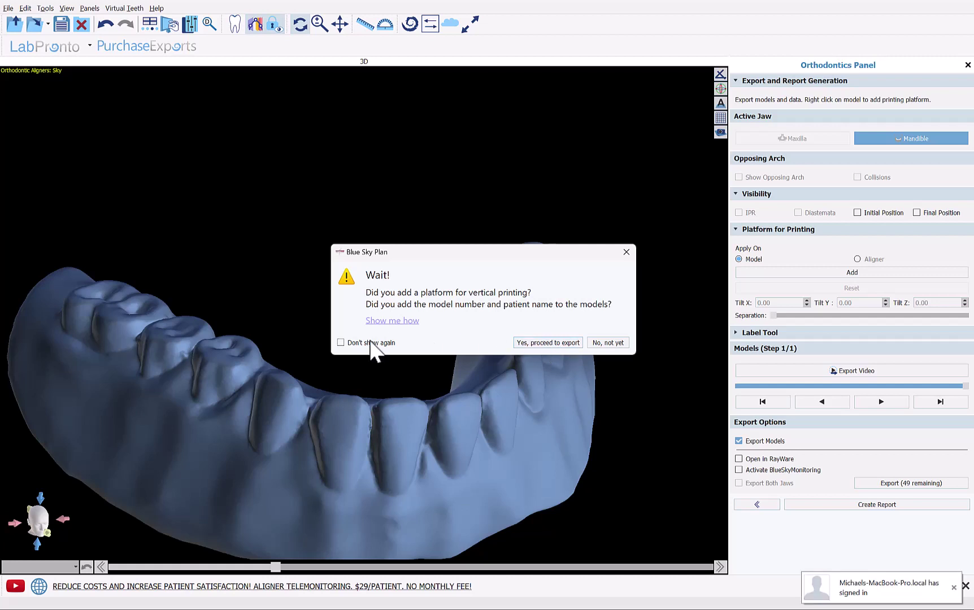
left_click(547, 343)
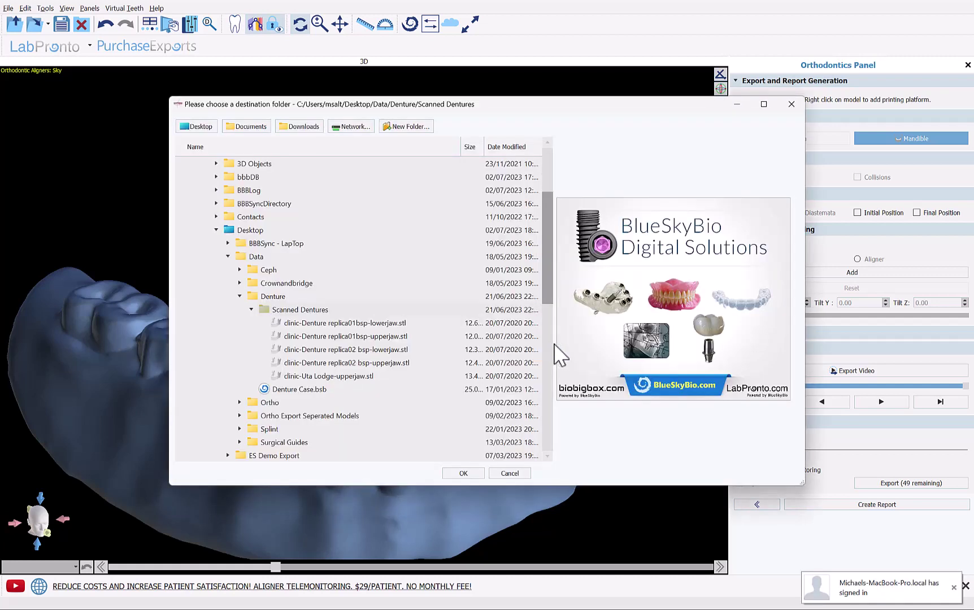
Step: Export into a new Desktop folder named DentureSeperatedExport
left_click(193, 126)
left_click(410, 126)
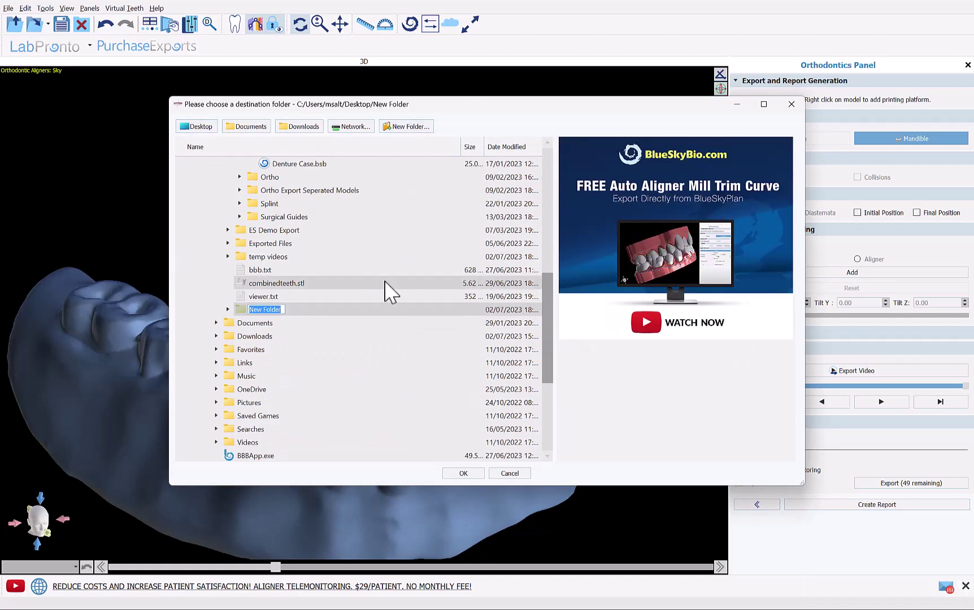
type("DentureSeperatedExport")
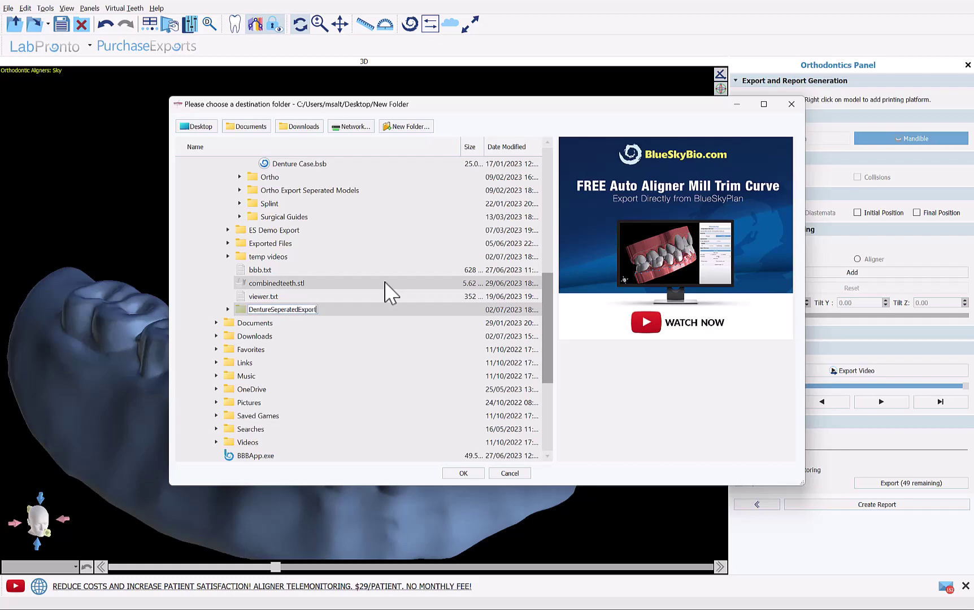
key("Return")
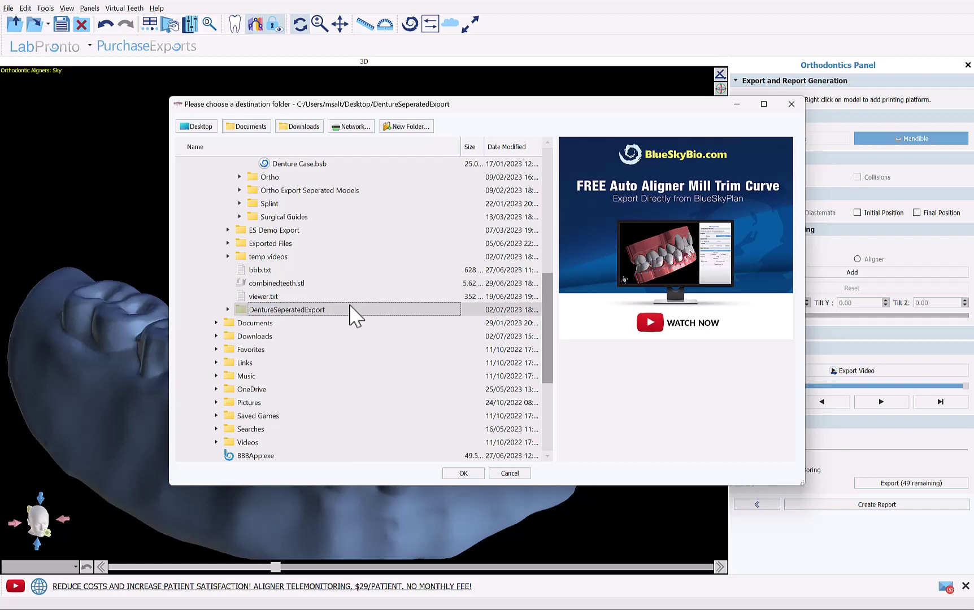
left_click(453, 475)
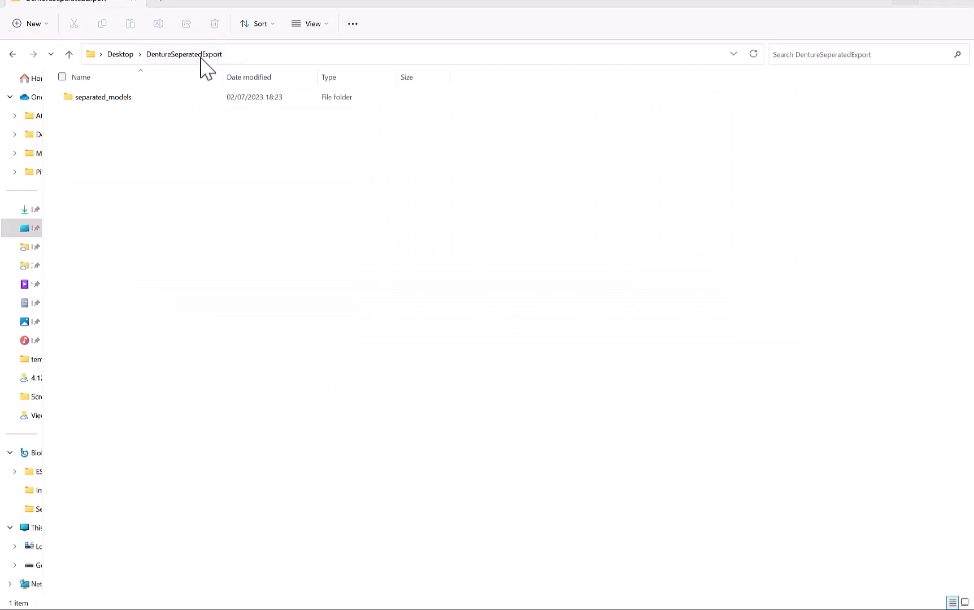
Step: Open the separated_models folder to check the four exported mandible gingiva and teeth files
double_click(116, 99)
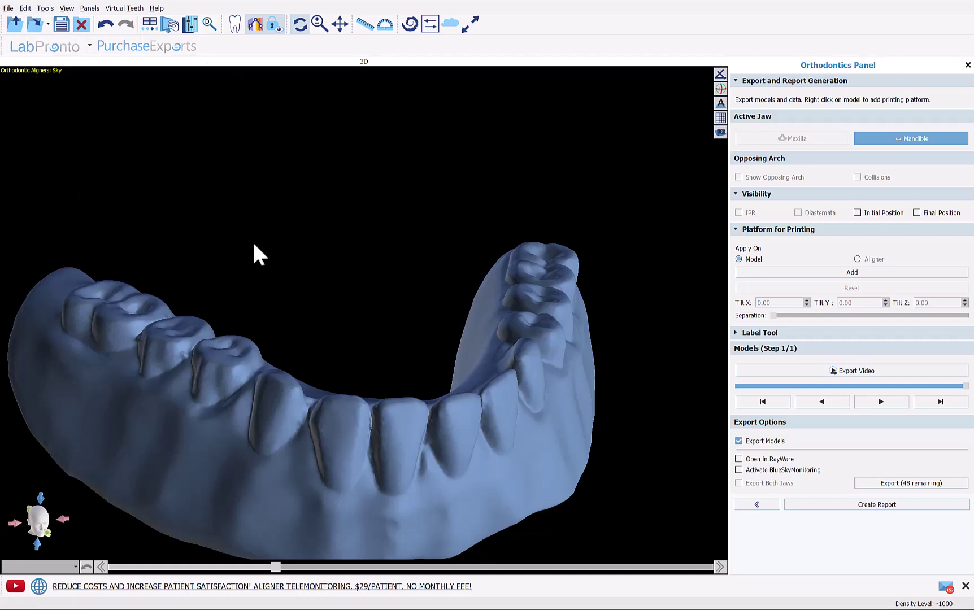
Step: Close the current project and discard the unsaved changes
left_click(83, 26)
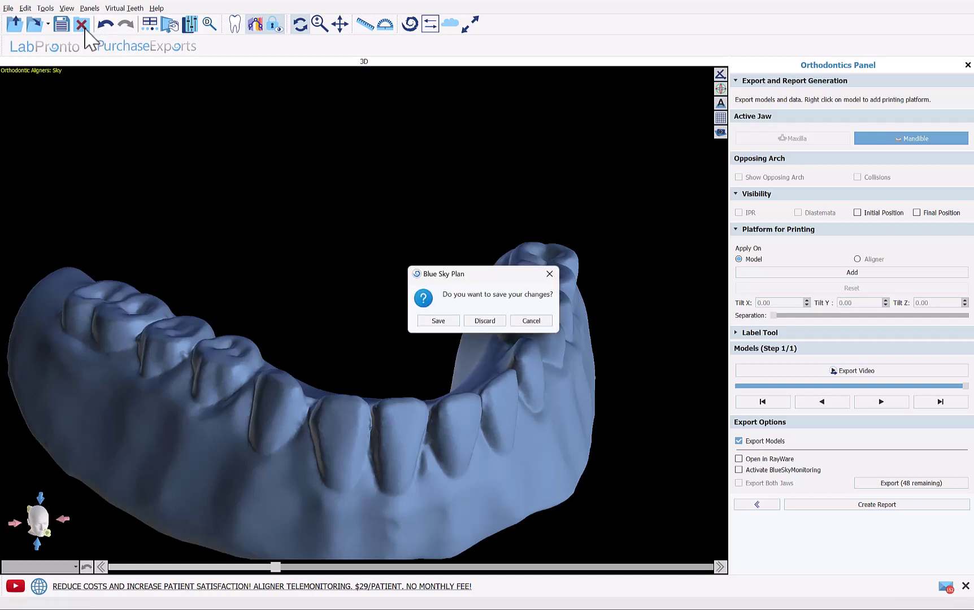
left_click(485, 320)
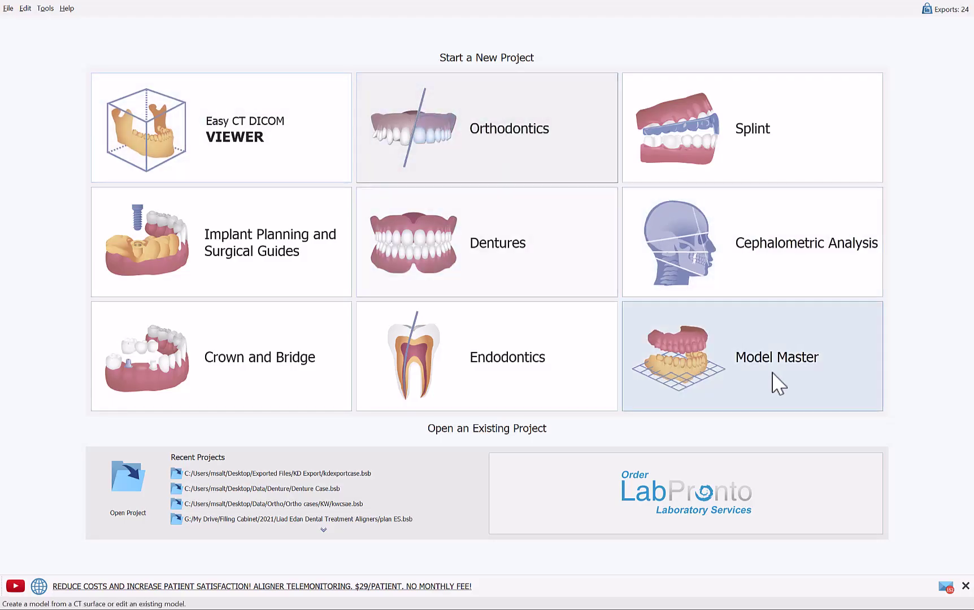
Step: Start a Model Master case importing Sky-mandible_1_gingiva and Sky-mandible_1_teeth STLs from separated_models
left_click(780, 375)
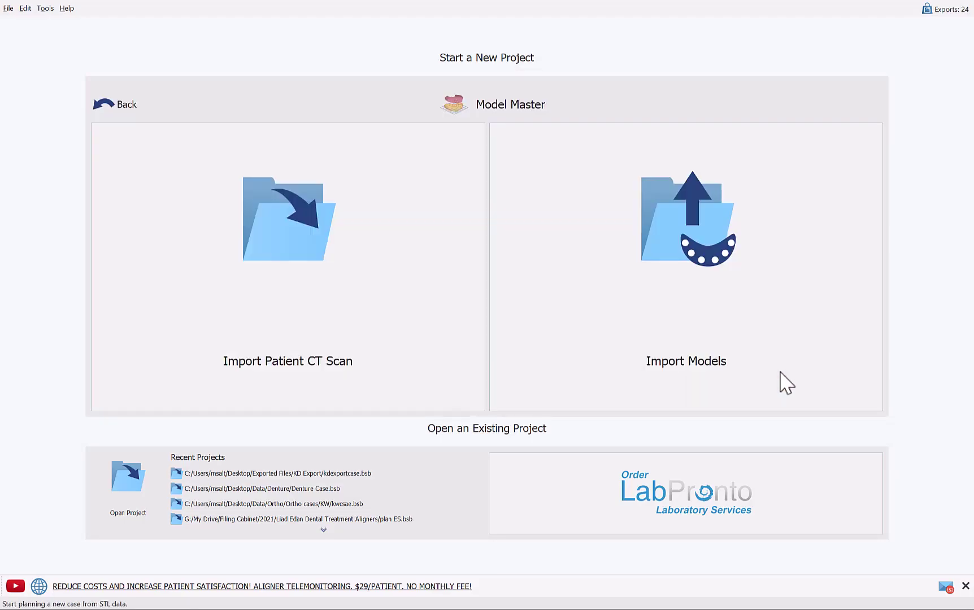
left_click(668, 362)
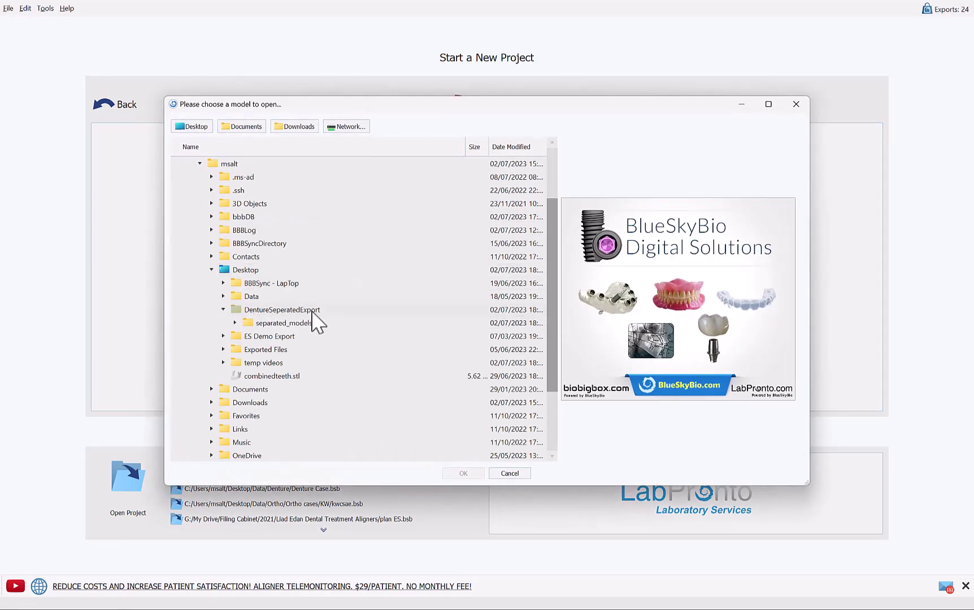
left_click(308, 325)
double_click(308, 324)
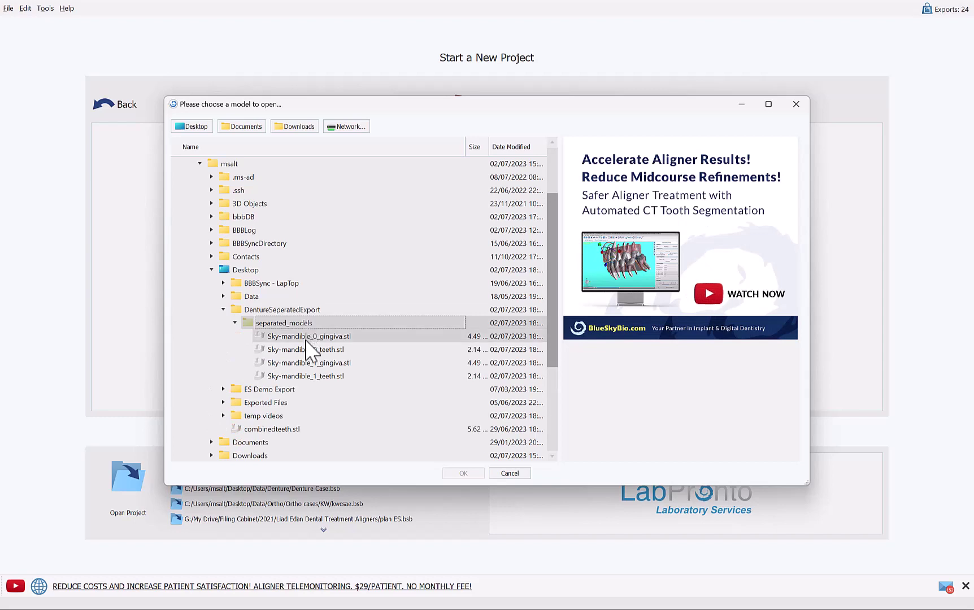
left_click(309, 364)
left_click(312, 376)
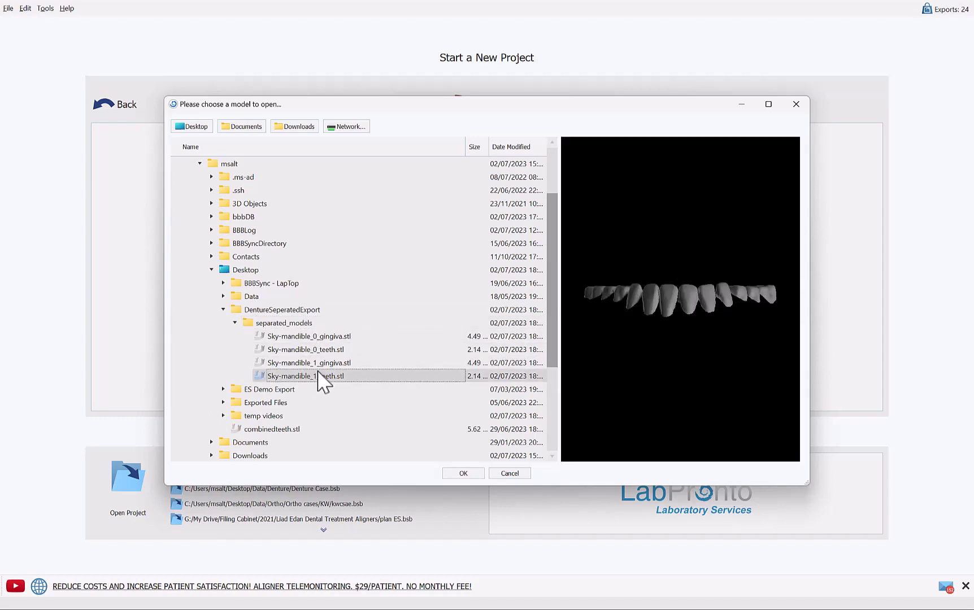
left_click(319, 364, "ctrl")
left_click(690, 368)
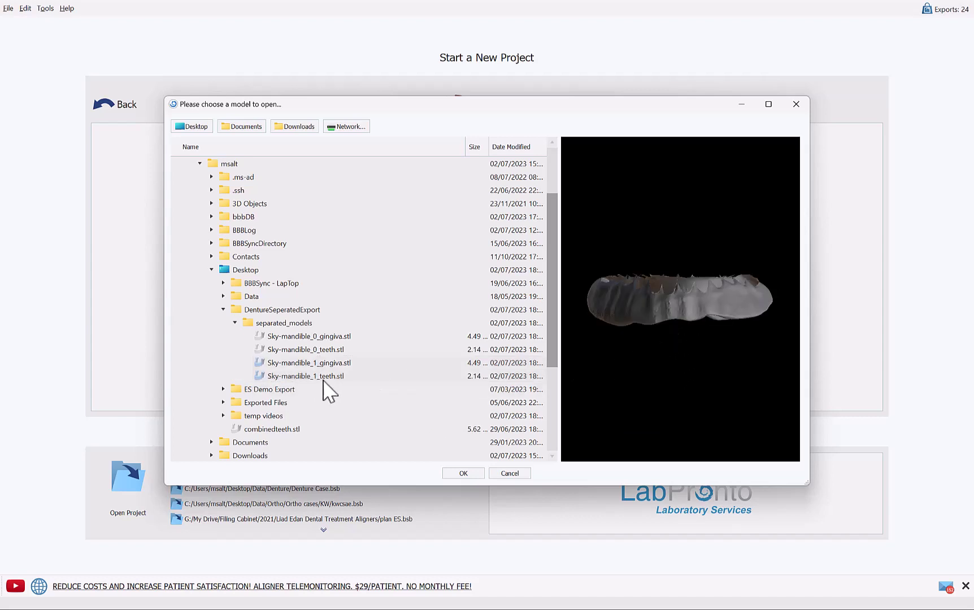
left_click(462, 474)
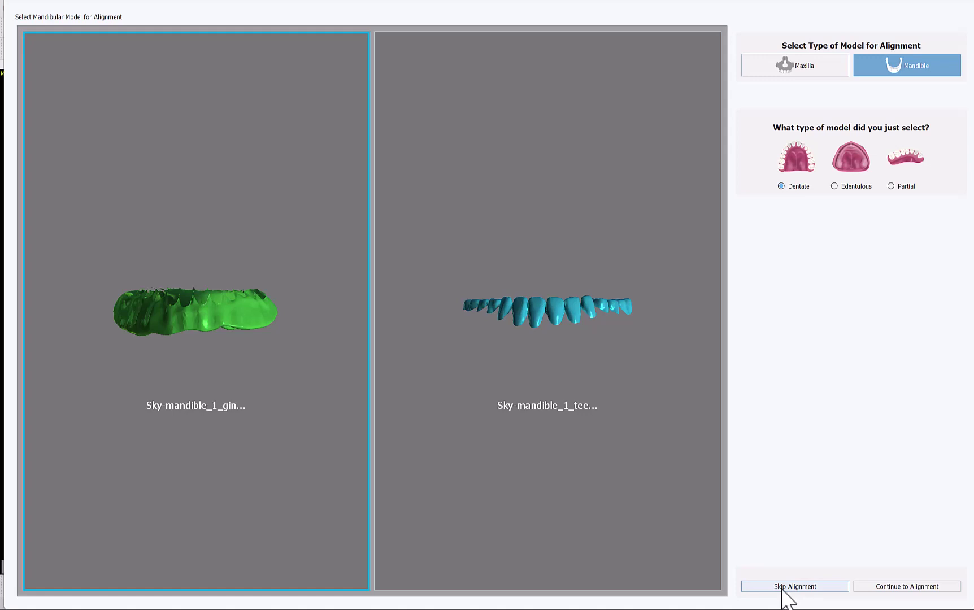
Step: Skip alignment so the gingiva and teeth models load together unaligned
left_click(783, 587)
Step: Test hiding and showing the gingiva and teeth surfaces, then tilt the jaw to an occlusal view
left_click_drag(331, 371, 624, 295)
left_click(965, 88)
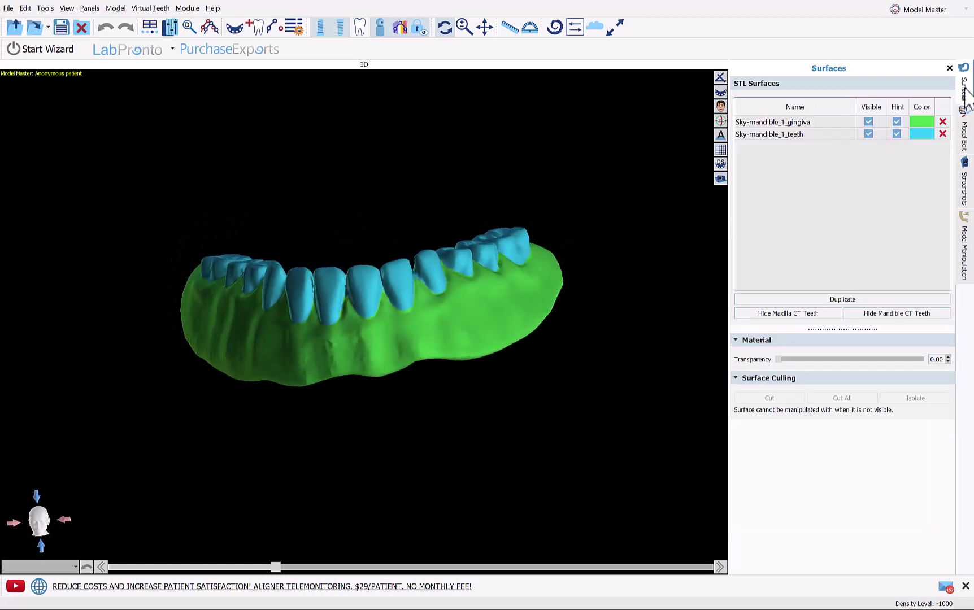
left_click(868, 122)
left_click(868, 122)
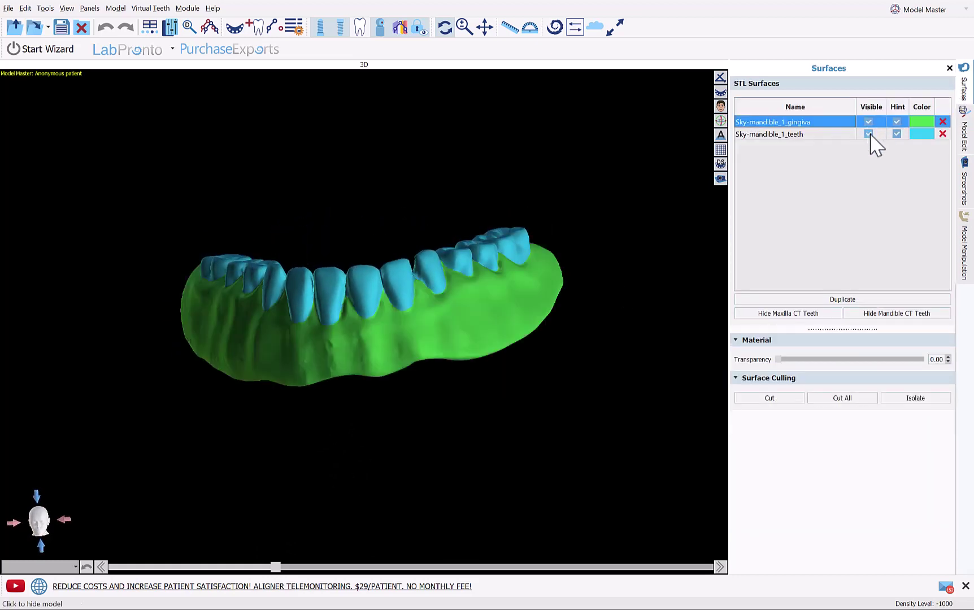
left_click(868, 134)
left_click(868, 134)
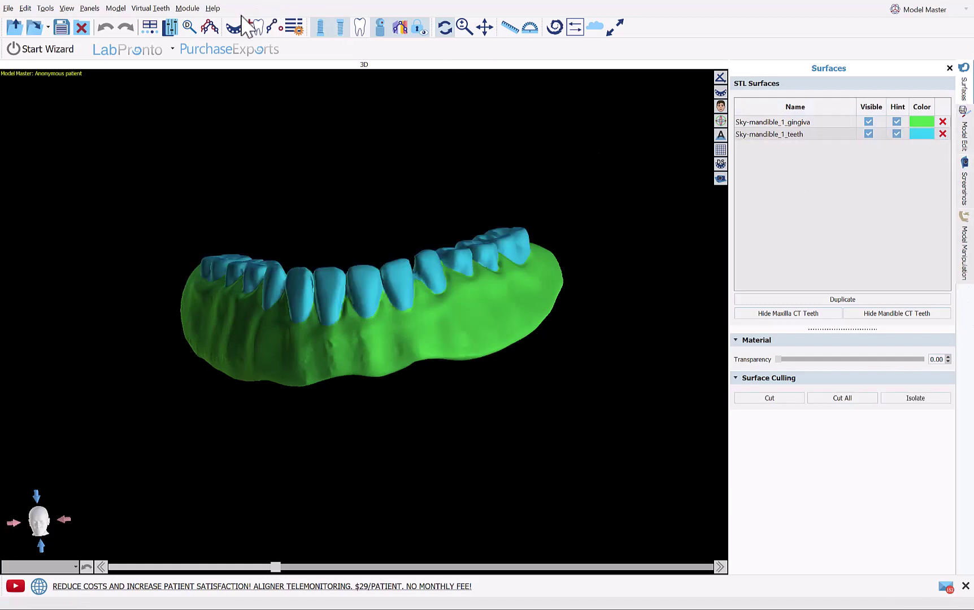
left_click(172, 28)
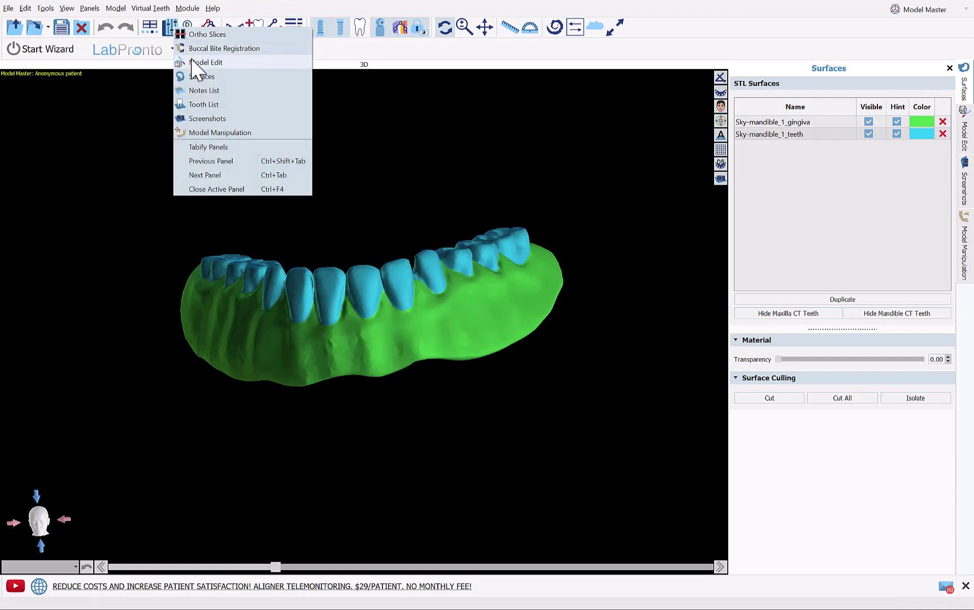
left_click(127, 174)
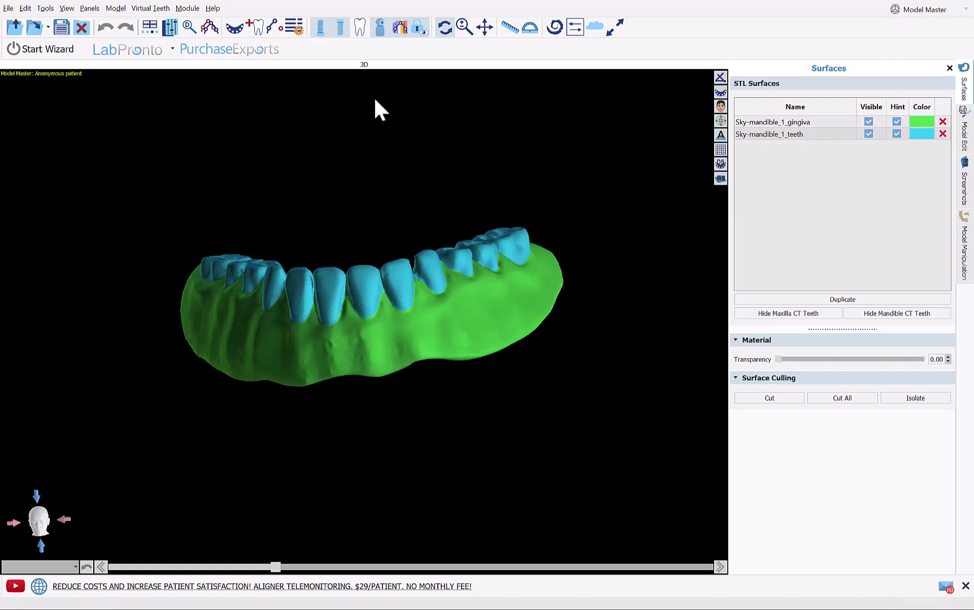
left_click_drag(346, 183, 360, 308)
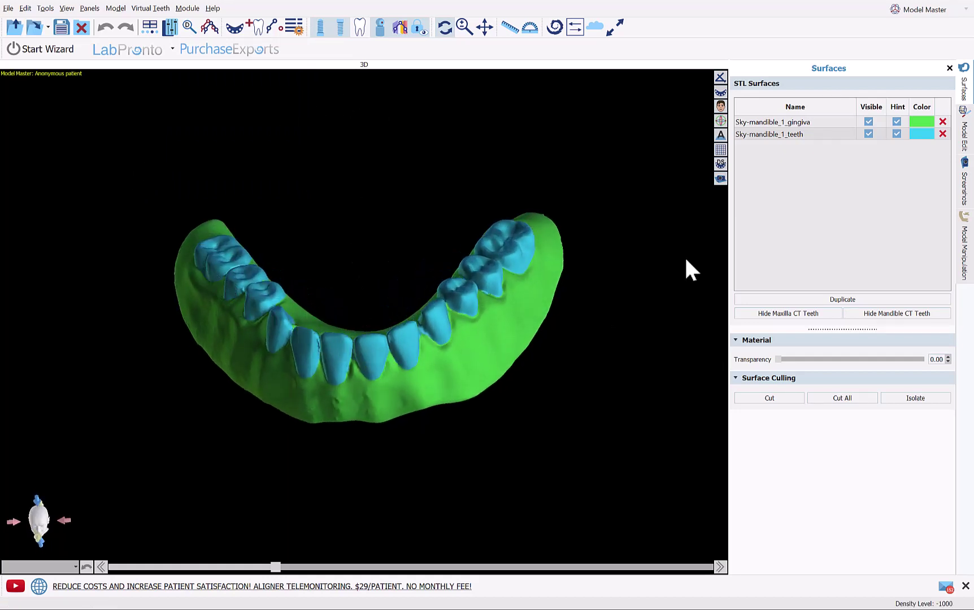
Step: Hide the teeth and close all 12 holes in the Sky-mandible_1_gingiva model
left_click(868, 134)
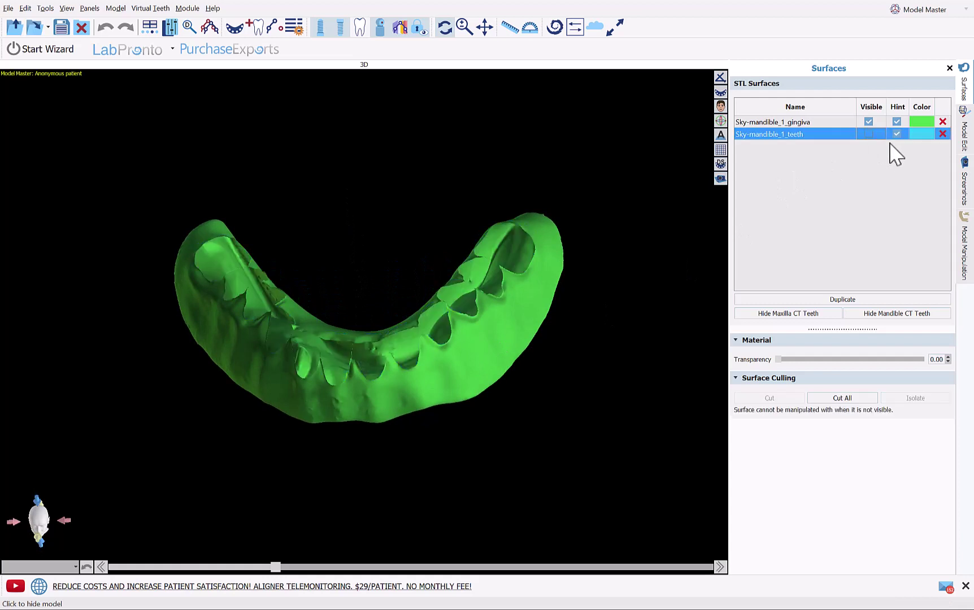
left_click(965, 247)
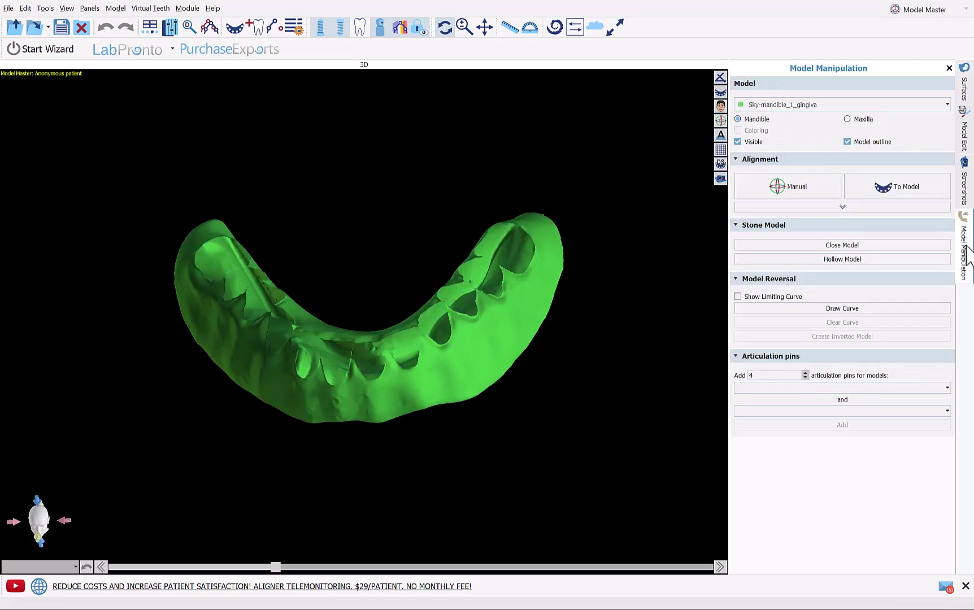
left_click(966, 150)
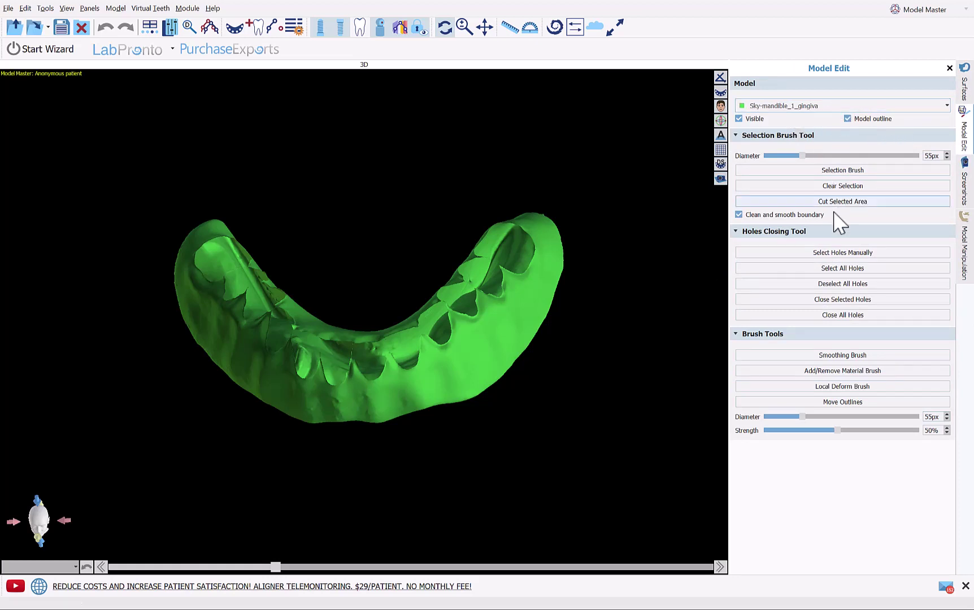
left_click(842, 315)
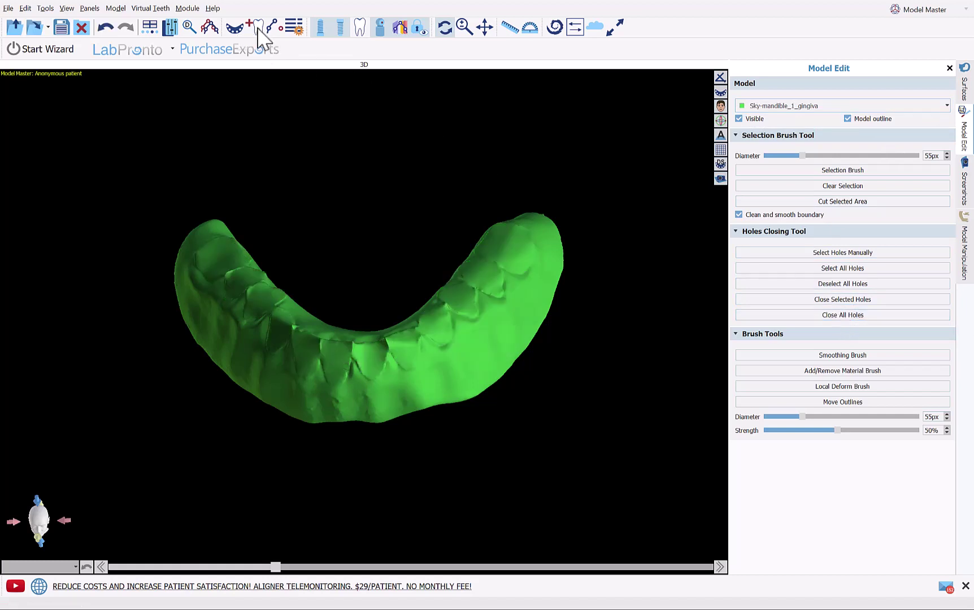
left_click_drag(244, 244, 386, 398)
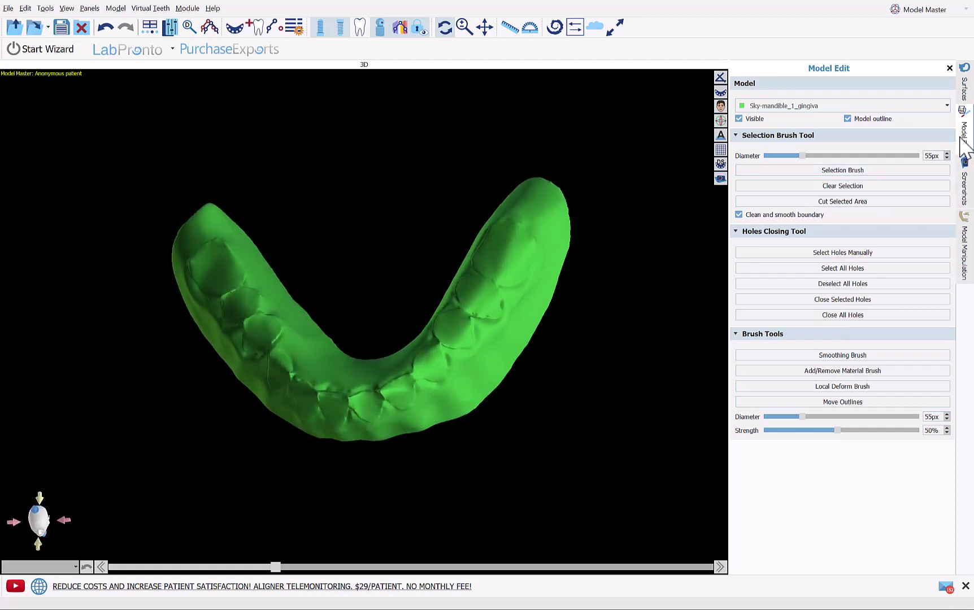
Step: Show the teeth alone, hide the gingiva, and close all 12 holes in the teeth surface
left_click(963, 89)
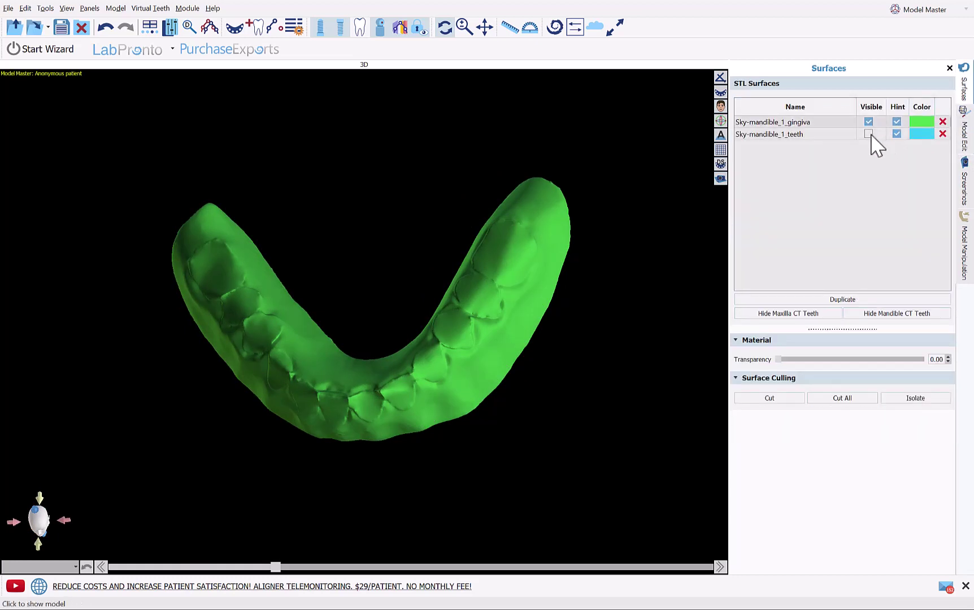
left_click(868, 134)
left_click(868, 122)
left_click(967, 148)
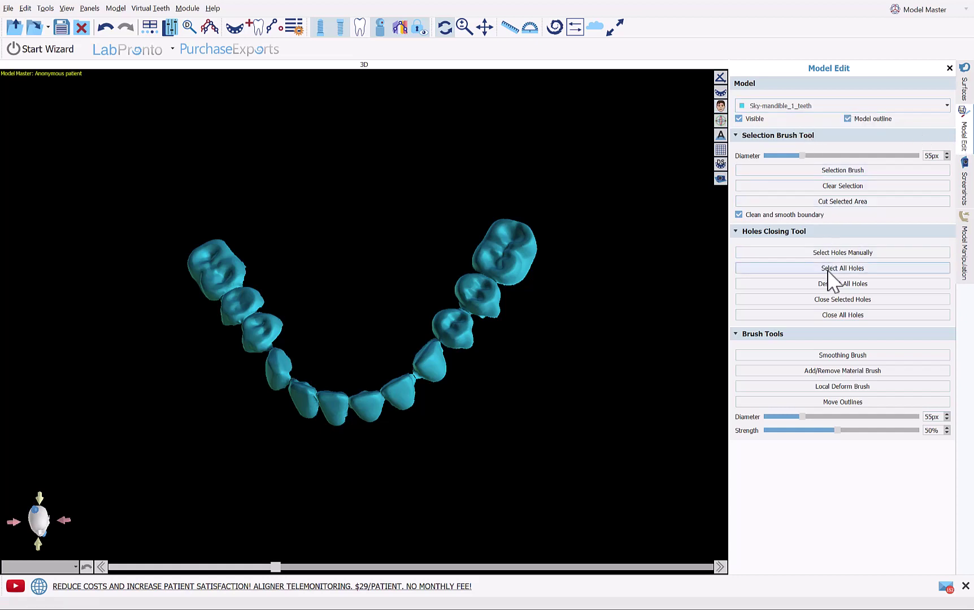
left_click(838, 315)
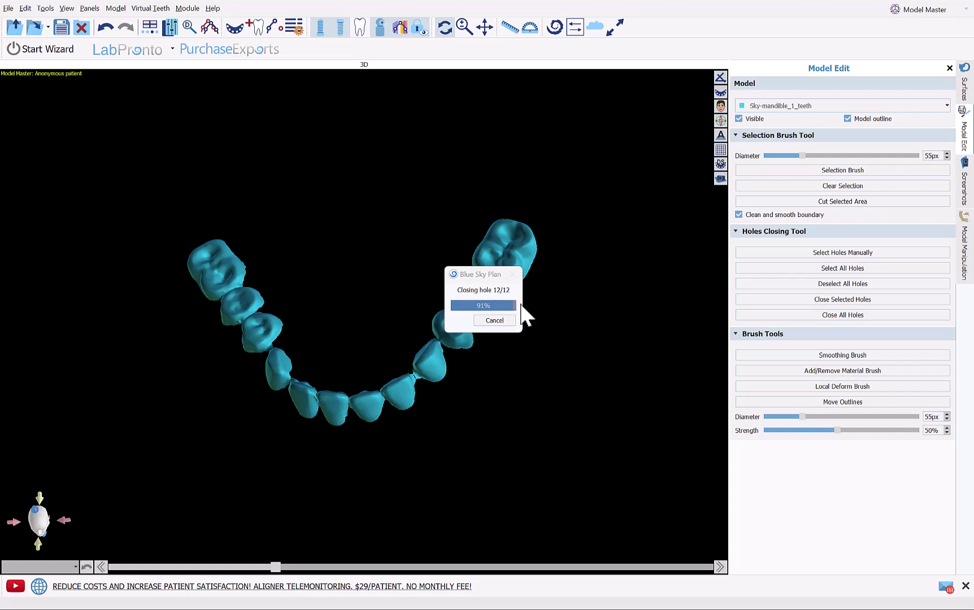
left_click_drag(354, 239, 374, 408)
left_click_drag(304, 244, 449, 310)
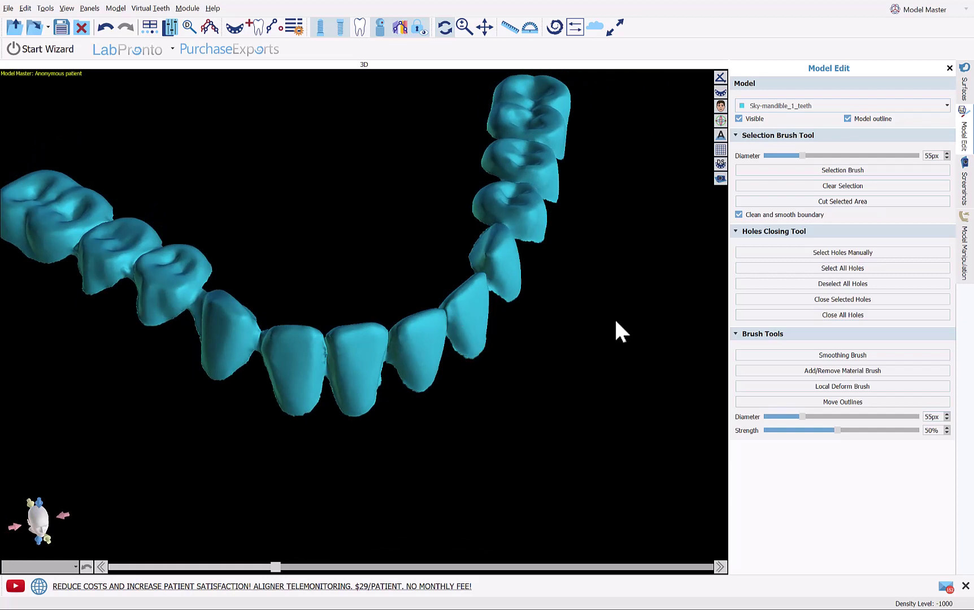
Step: Make the gingiva visible again and inspect the full arch from below and above
left_click(964, 86)
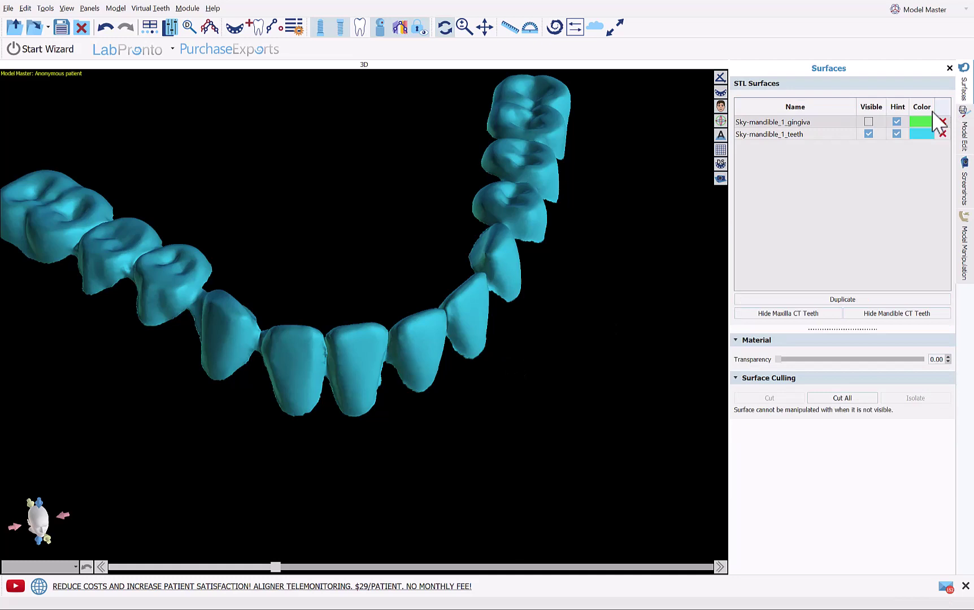
left_click(868, 122)
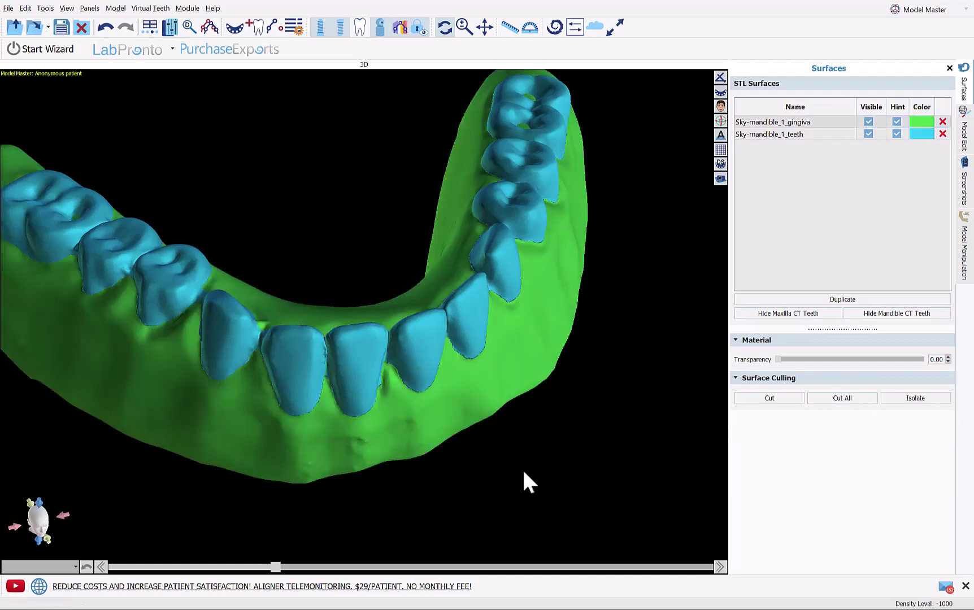
left_click_drag(518, 472, 382, 537)
left_click_drag(397, 339, 450, 462)
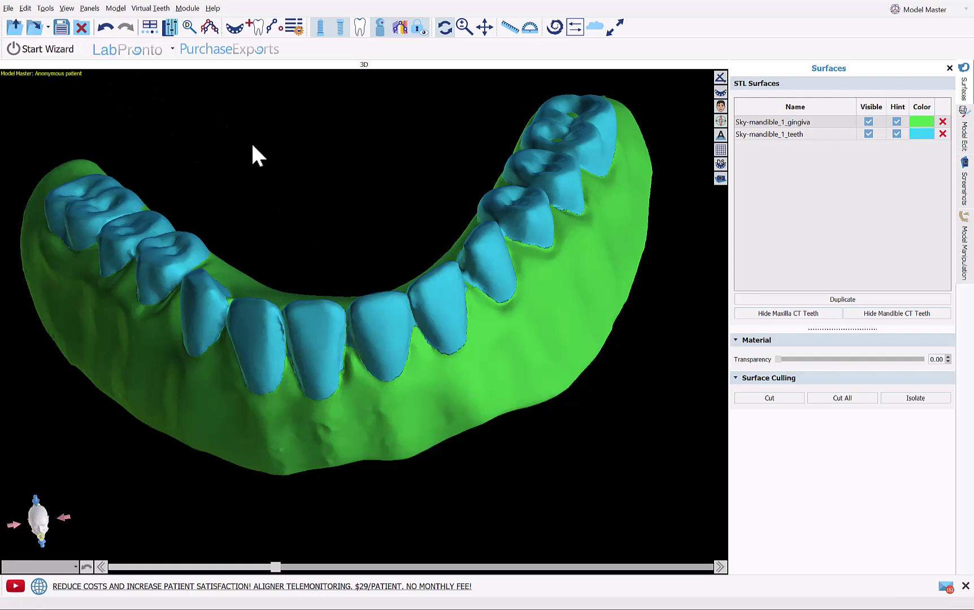
Step: Export the gingiva and teeth as separate files into a new Desktop folder named dentureexport
left_click(8, 8)
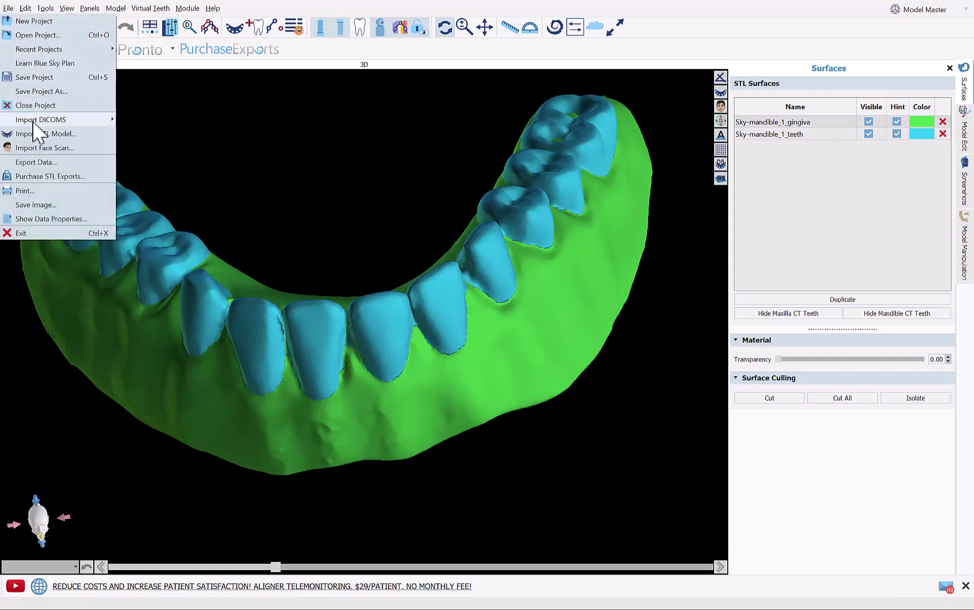
left_click(40, 162)
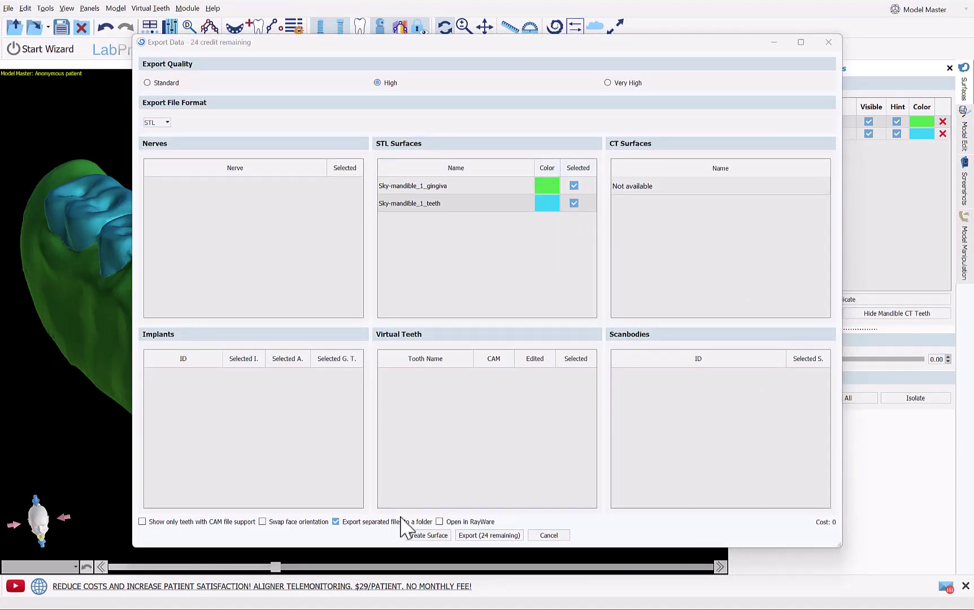
left_click(487, 536)
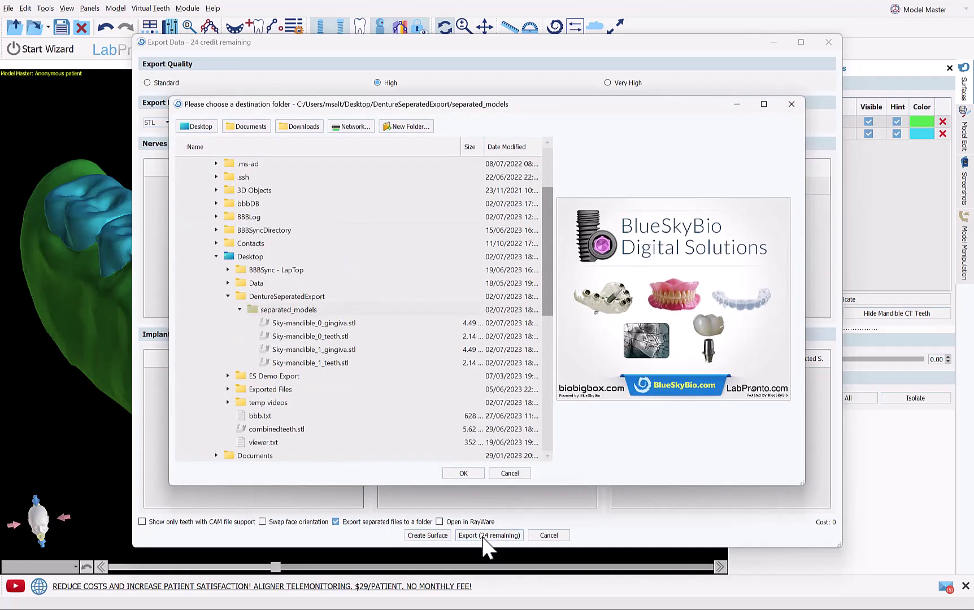
left_click(199, 127)
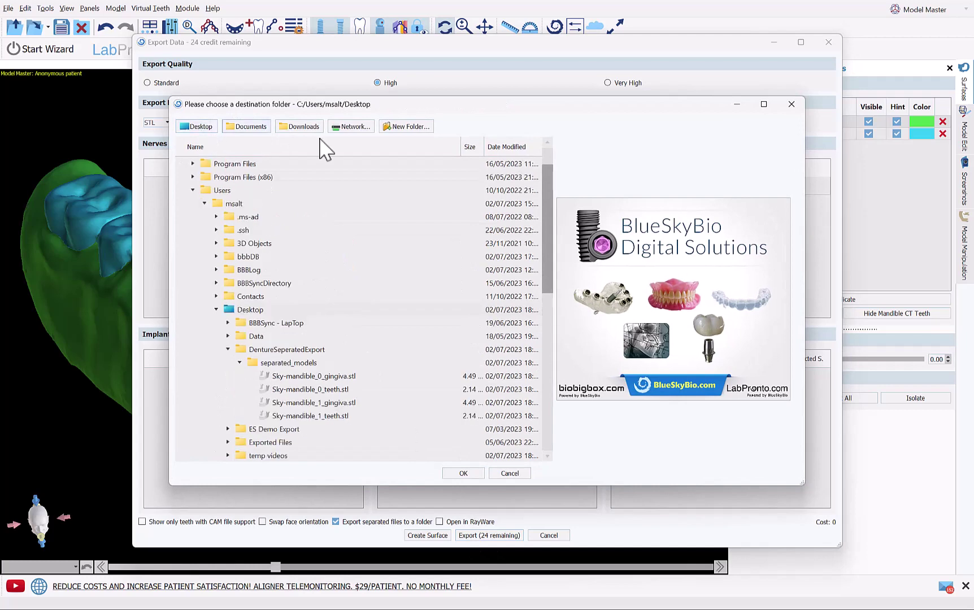
left_click(414, 127)
type("de")
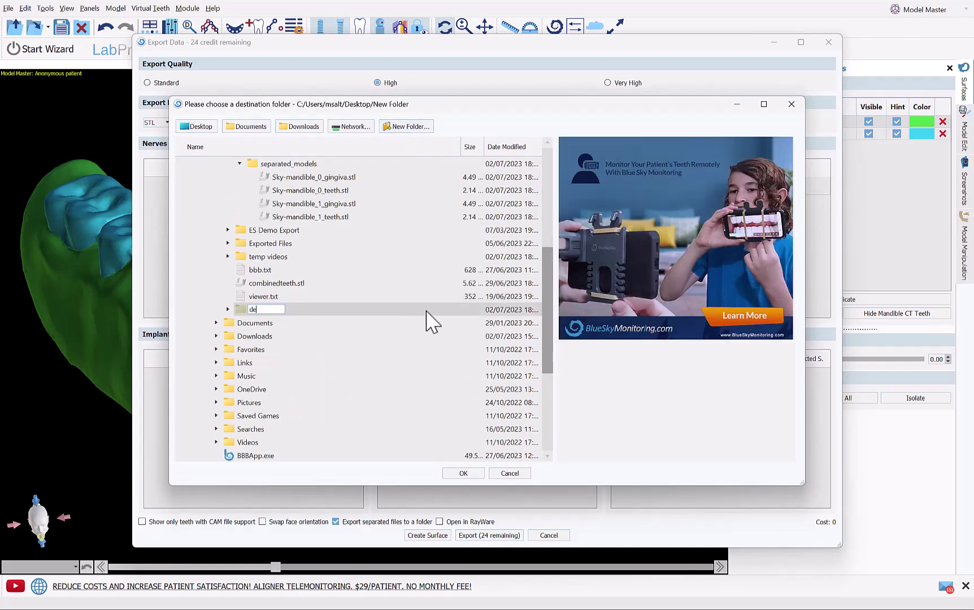
type("nture")
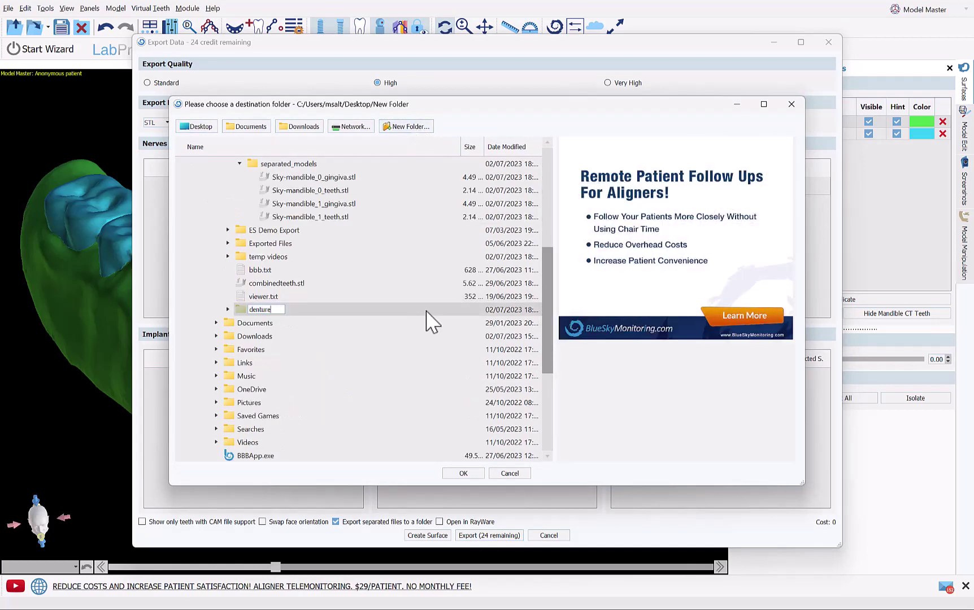
type("export")
key("Return")
double_click(239, 313)
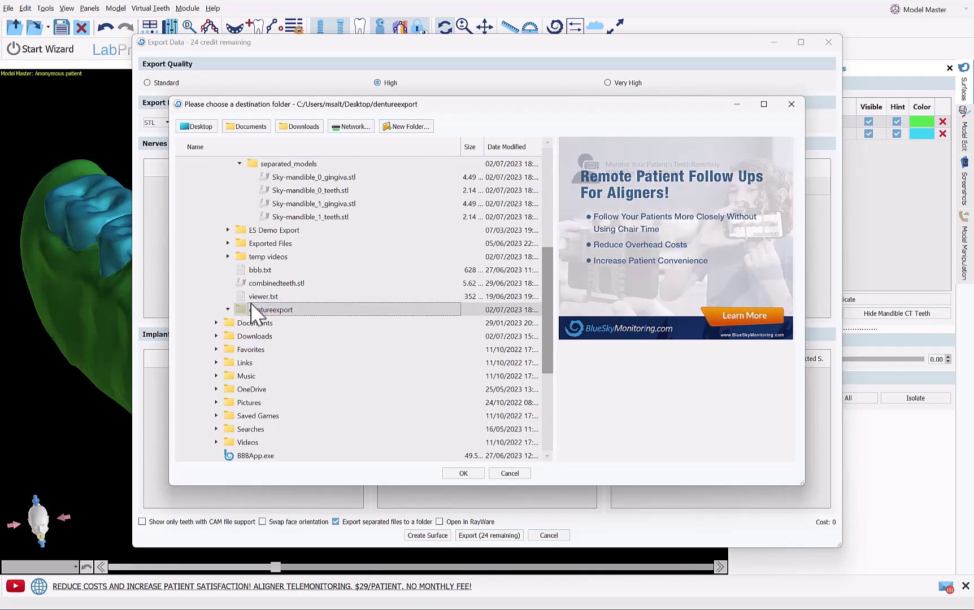
left_click(450, 472)
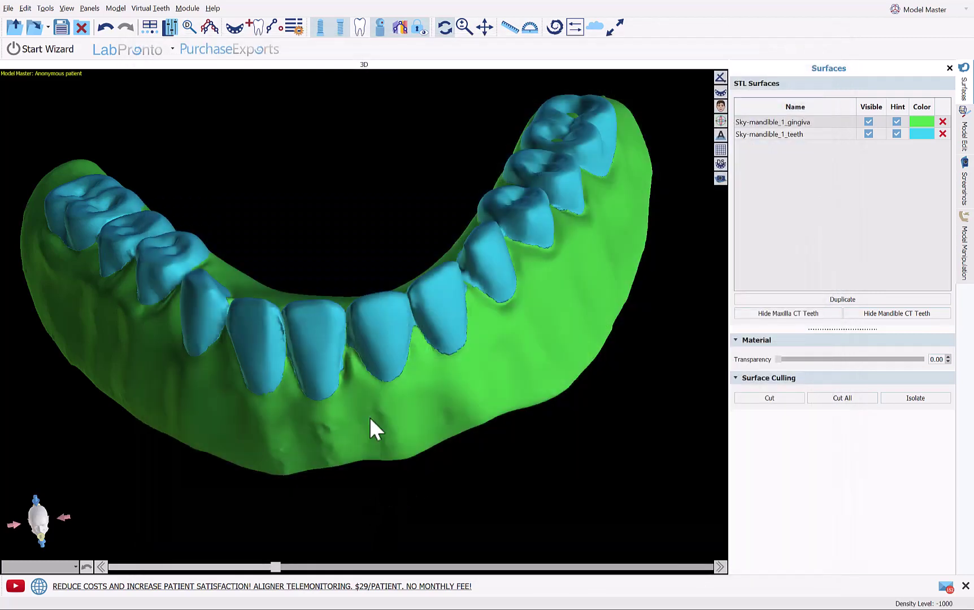
Step: Export both surfaces as one combined STL named combineddenture into the dentureexport folder
left_click(10, 8)
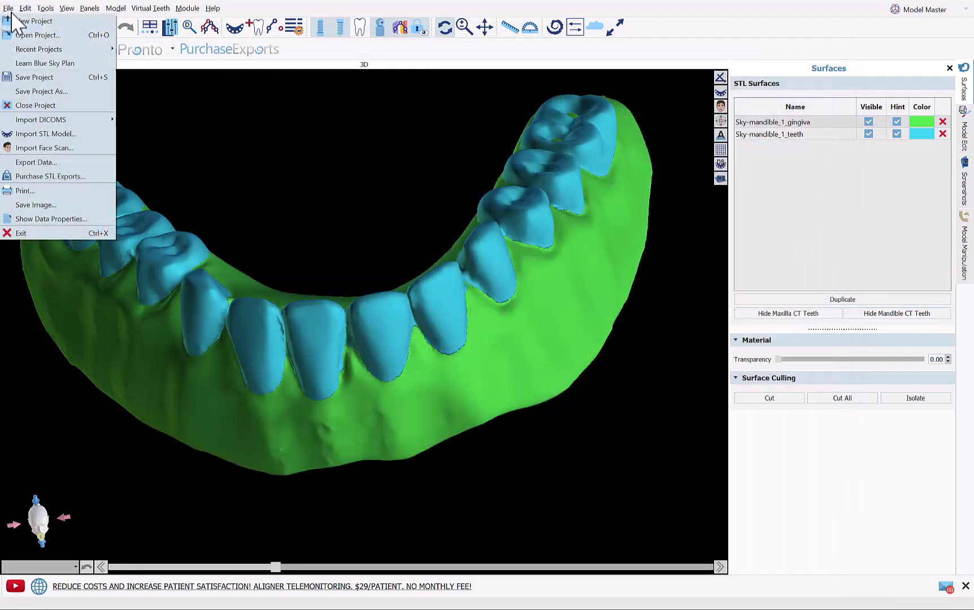
left_click(28, 162)
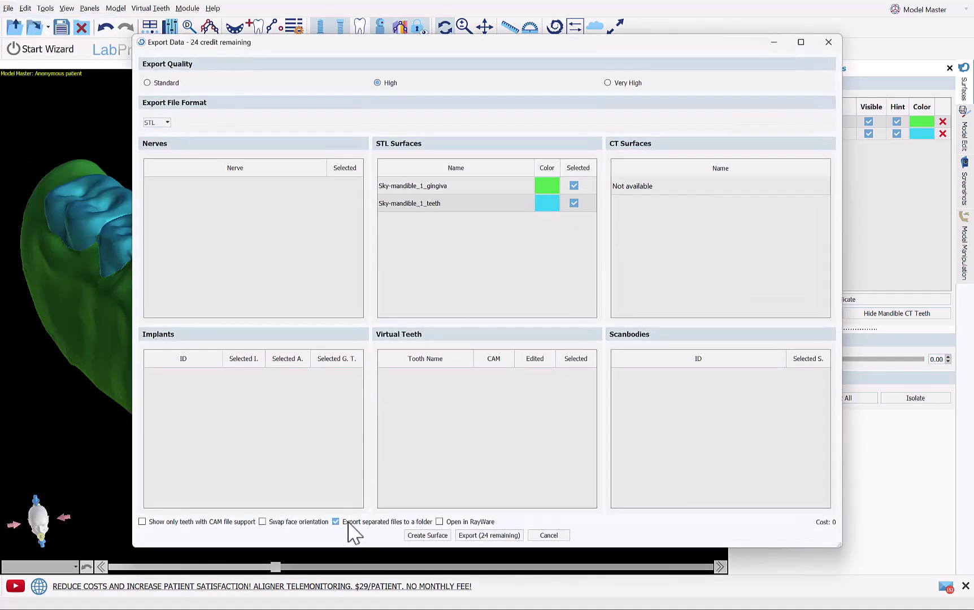
left_click(493, 538)
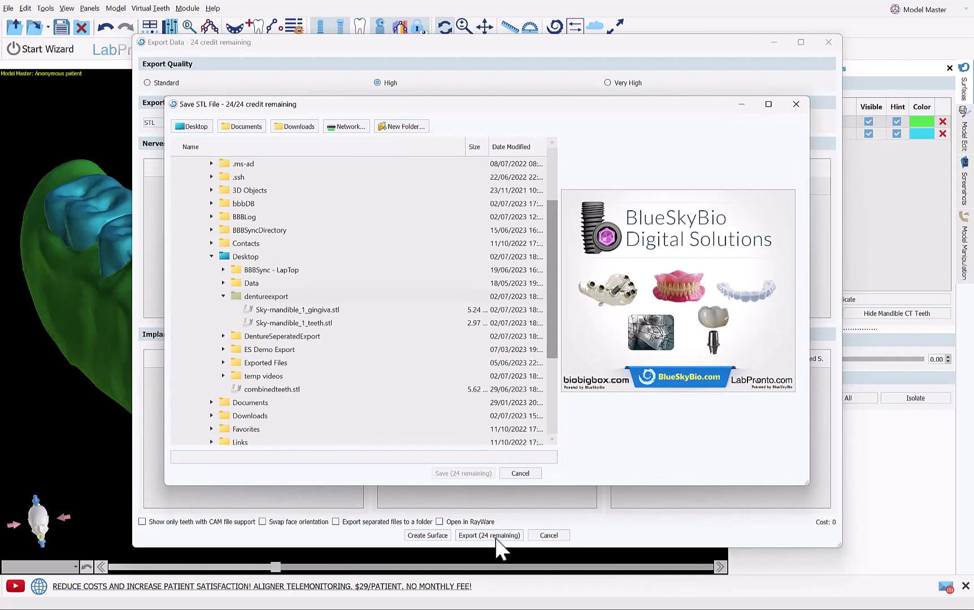
left_click(283, 300)
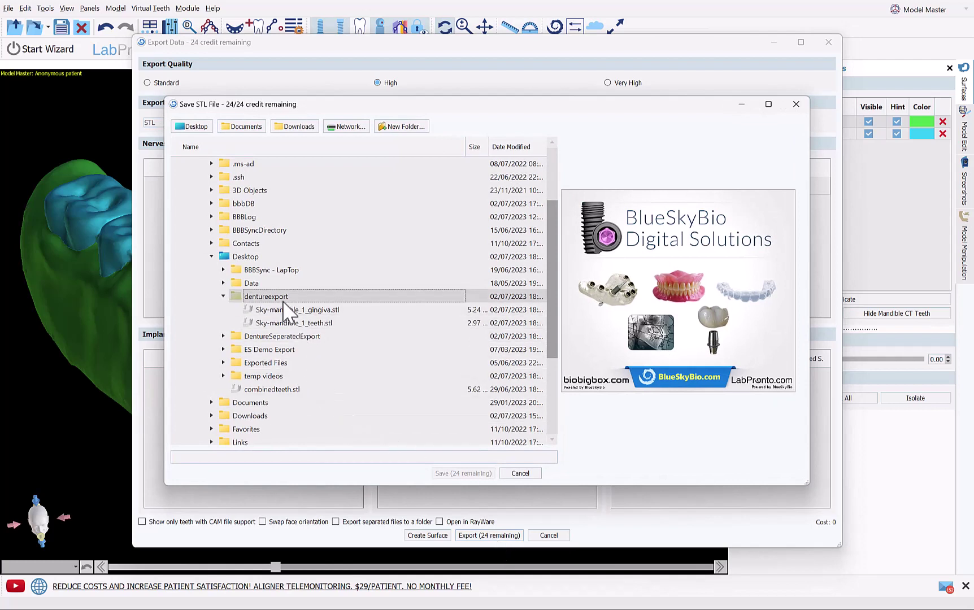
left_click(463, 455)
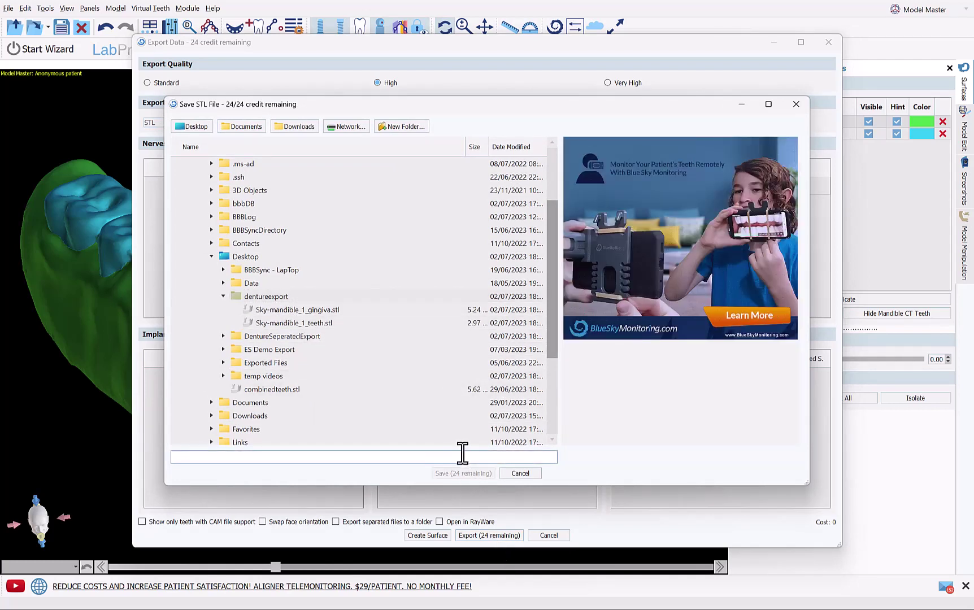
type("combineddenture")
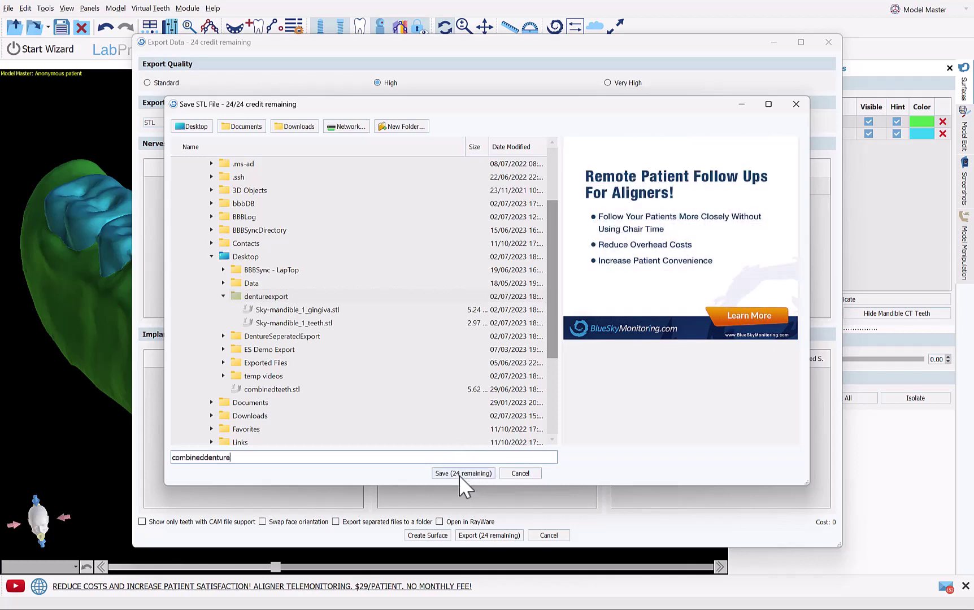
left_click(461, 473)
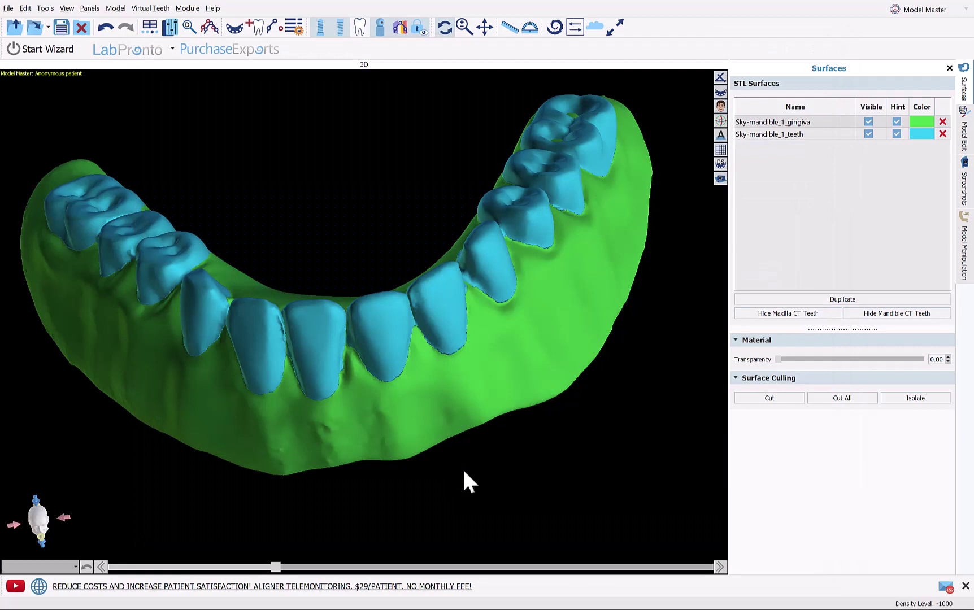